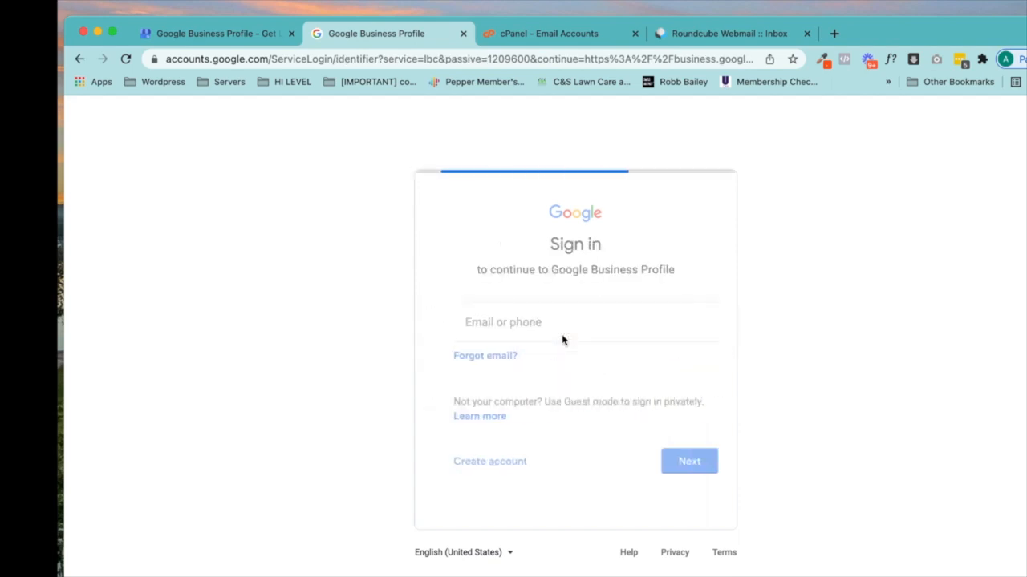
- Start a business-management Google account, entering the owner's name and business e-mail address
{"action": "left_click", "coordinate": [500, 471]}
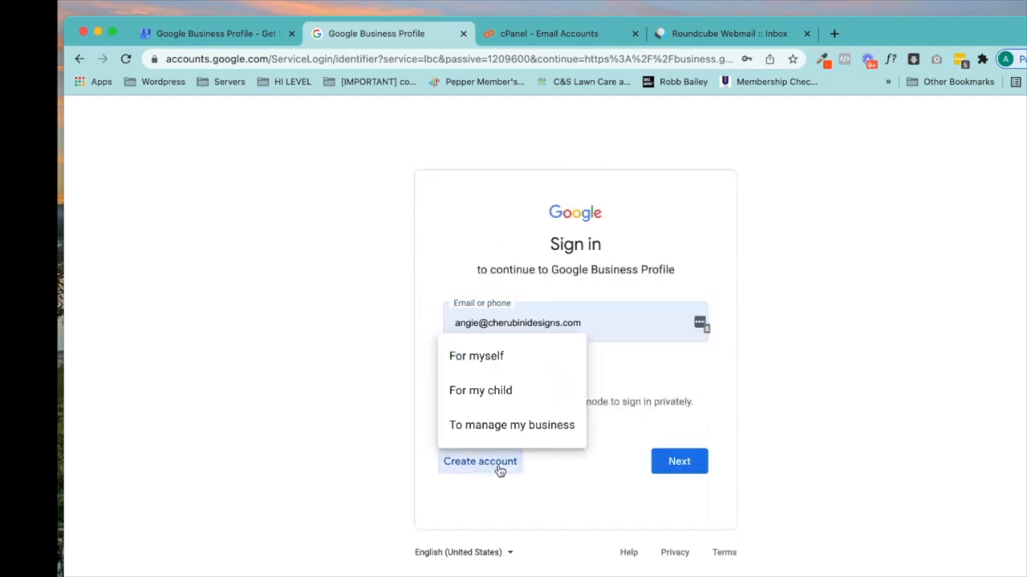
{"action": "left_click", "coordinate": [497, 427]}
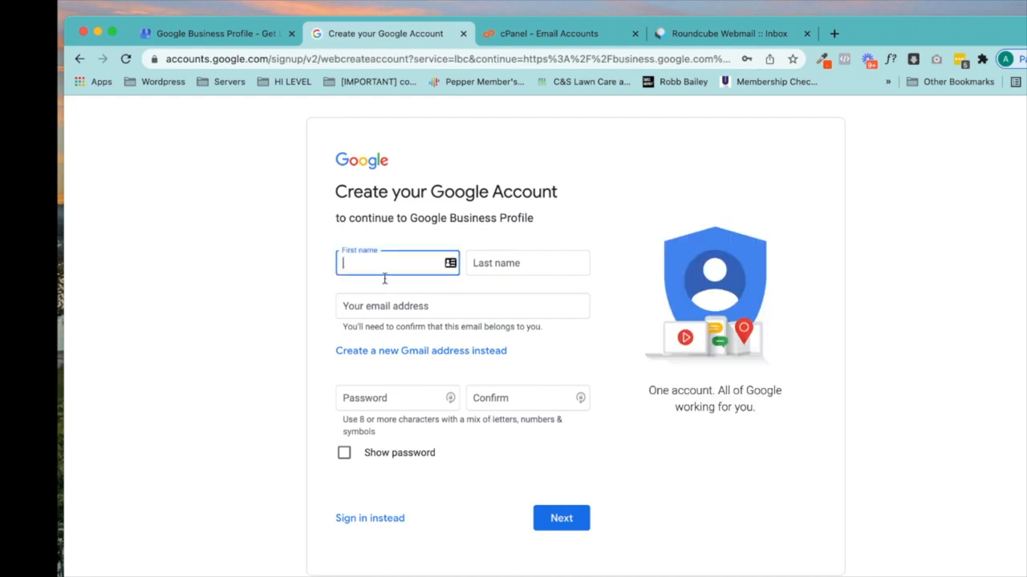
{"action": "type", "text": "Angie"}
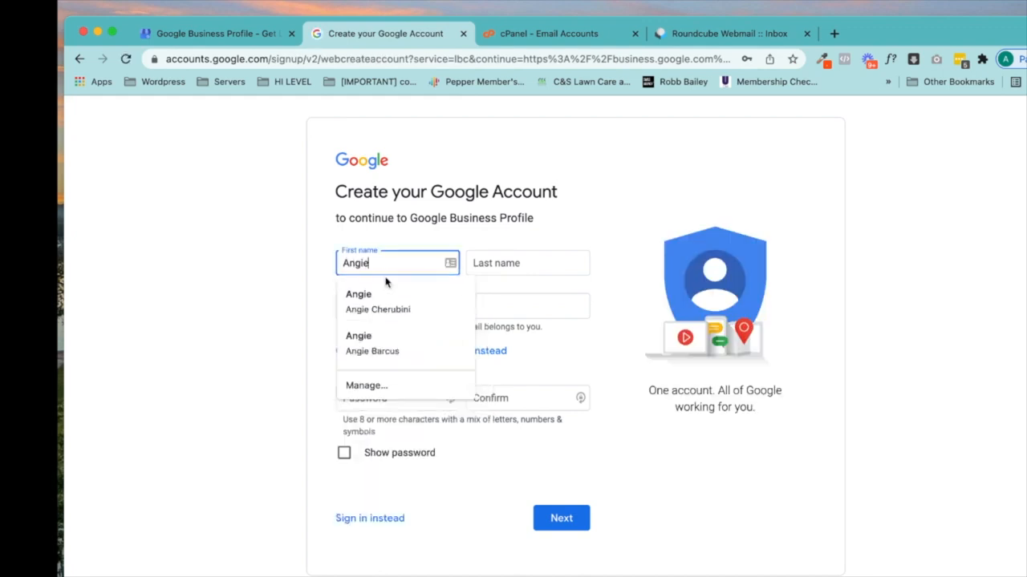
{"action": "left_click", "coordinate": [367, 300]}
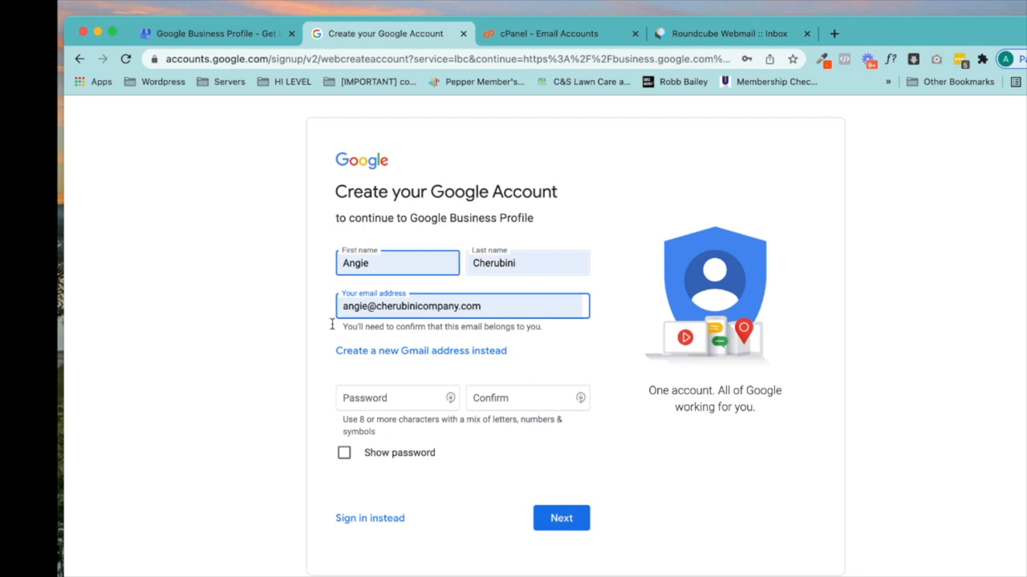
{"action": "left_click_drag", "start_coordinate": [493, 305], "coordinate": [378, 315]}
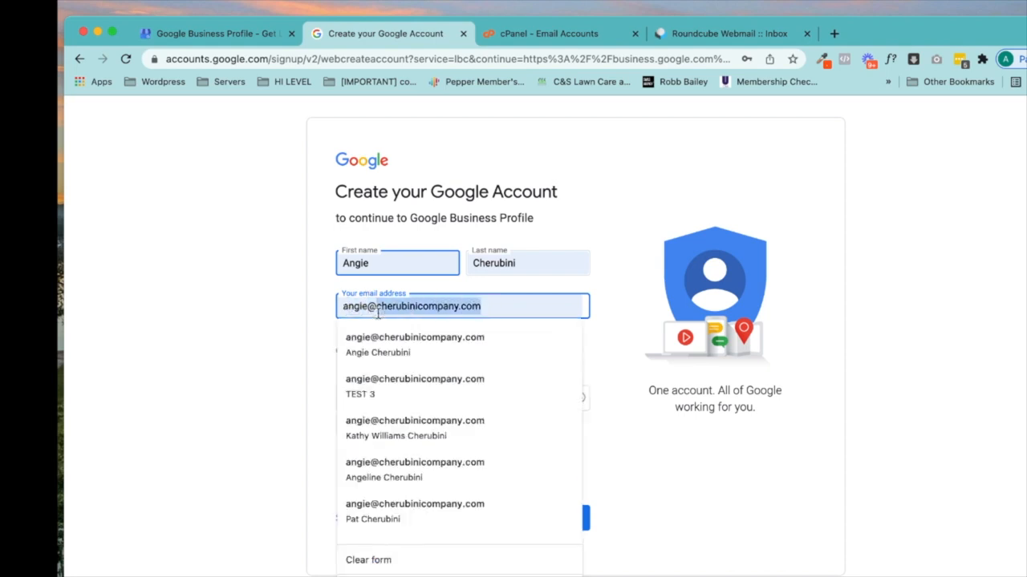
{"action": "type", "text": "outsidetribe.com"}
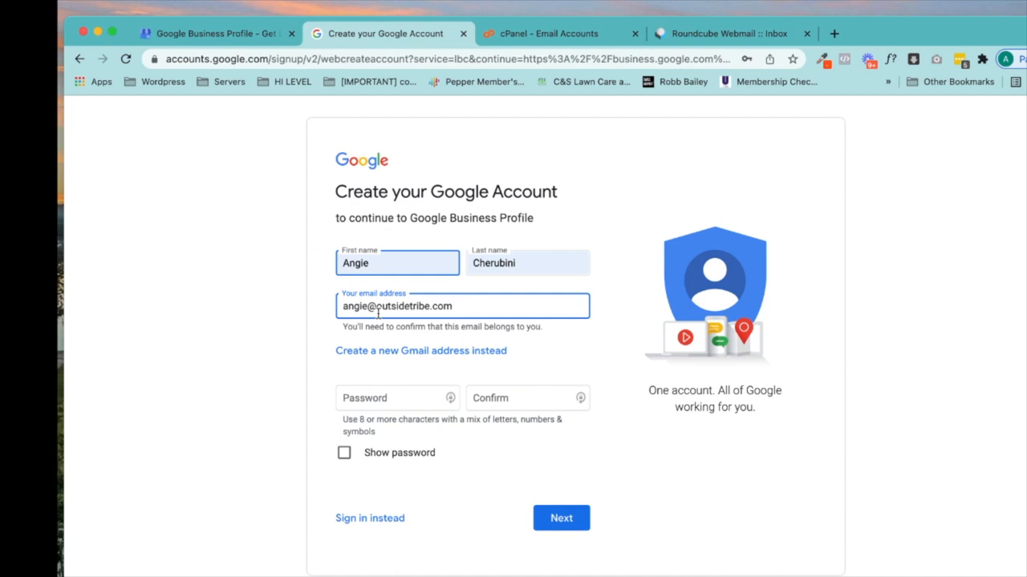
- Enter and confirm the account password, then submit the new account details
{"action": "left_click", "coordinate": [398, 401]}
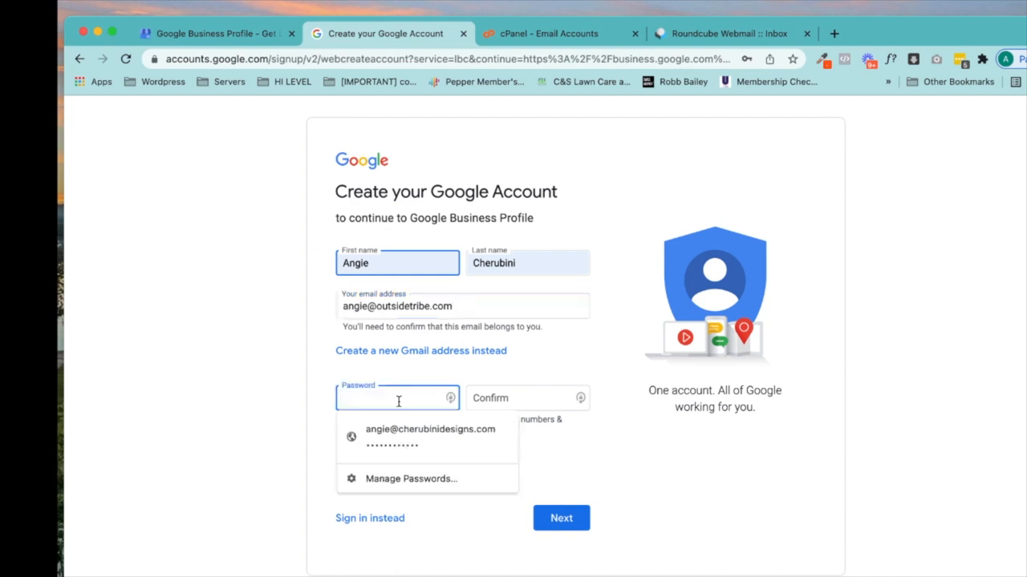
{"action": "type", "text": "••••••"}
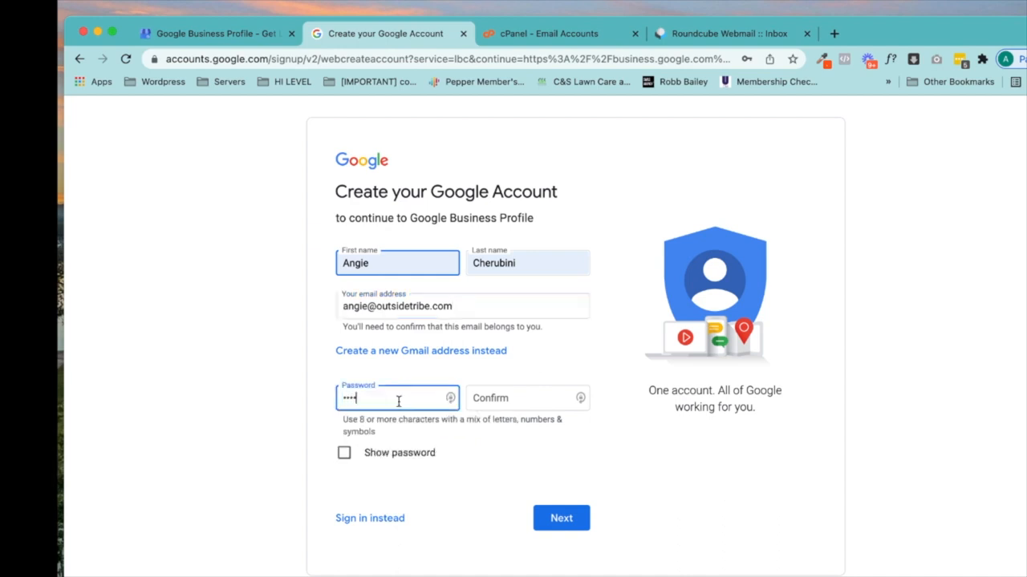
{"action": "type", "text": "••••"}
{"action": "left_click", "coordinate": [508, 407]}
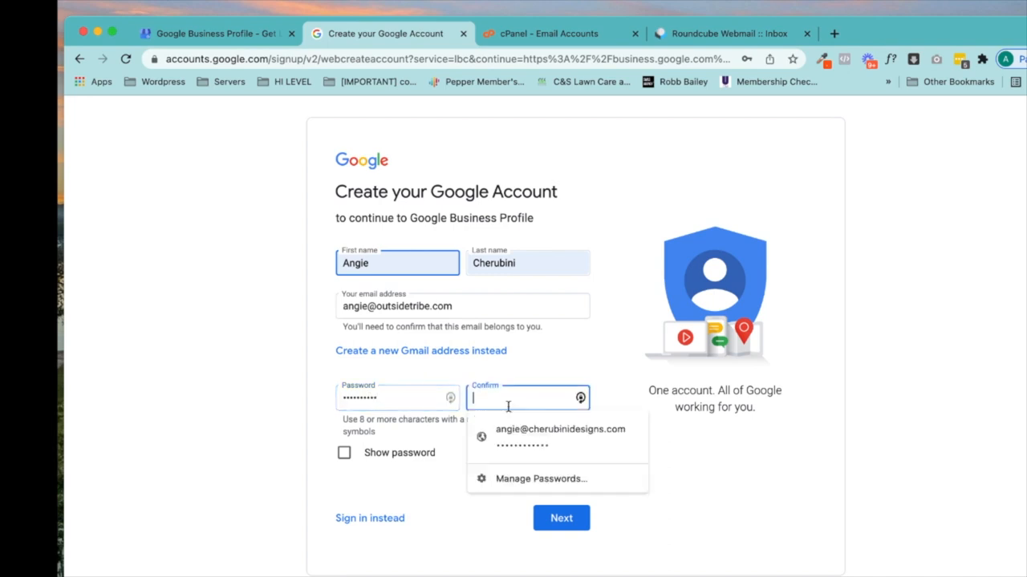
{"action": "type", "text": "••••••••"}
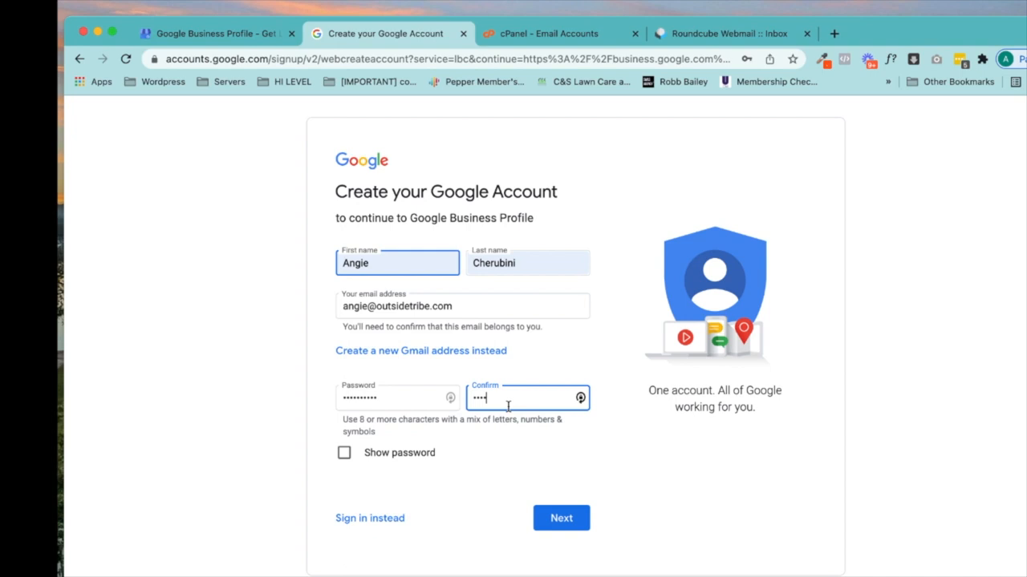
{"action": "type", "text": "••"}
{"action": "left_click", "coordinate": [570, 521]}
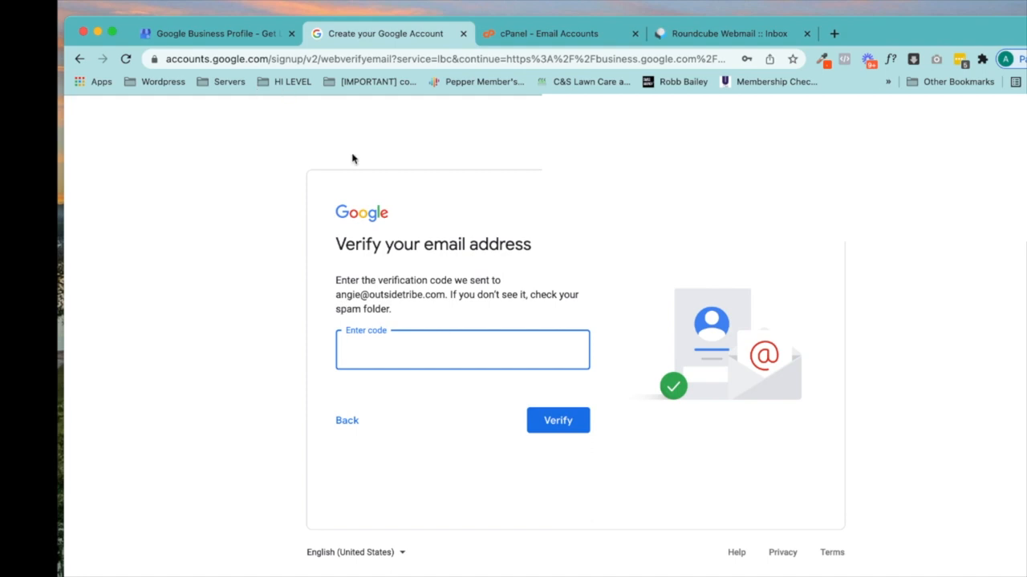
- Find Google's verification e-mail in the Roundcube inbox, checking Junk, and read the code
{"action": "left_click", "coordinate": [719, 36]}
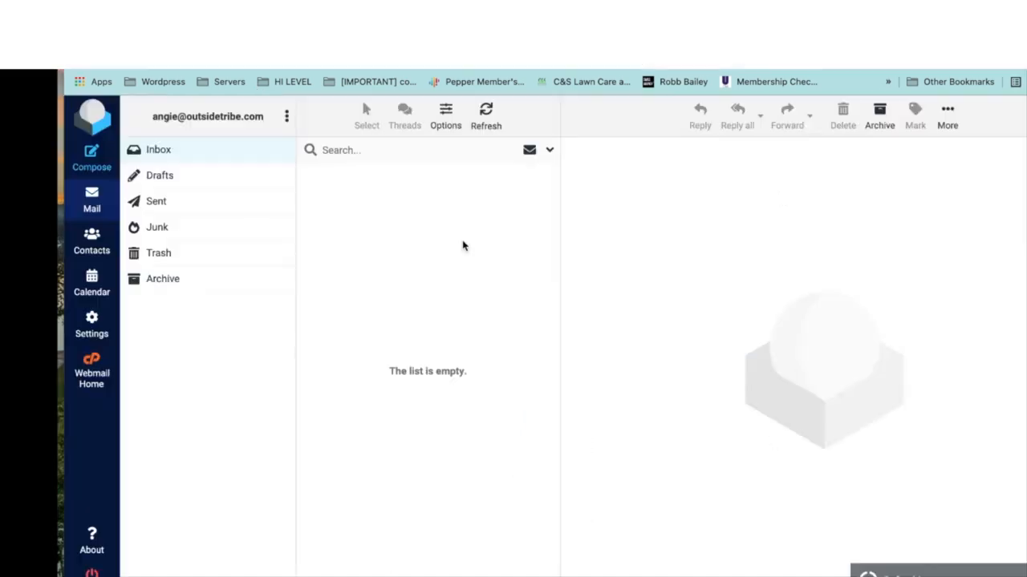
{"action": "left_click", "coordinate": [486, 111]}
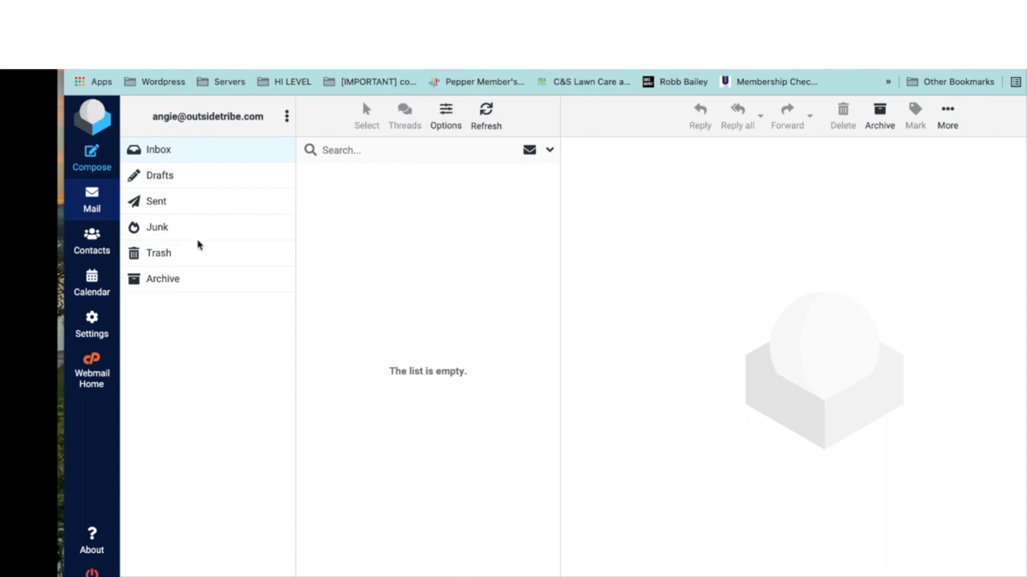
{"action": "left_click", "coordinate": [191, 233]}
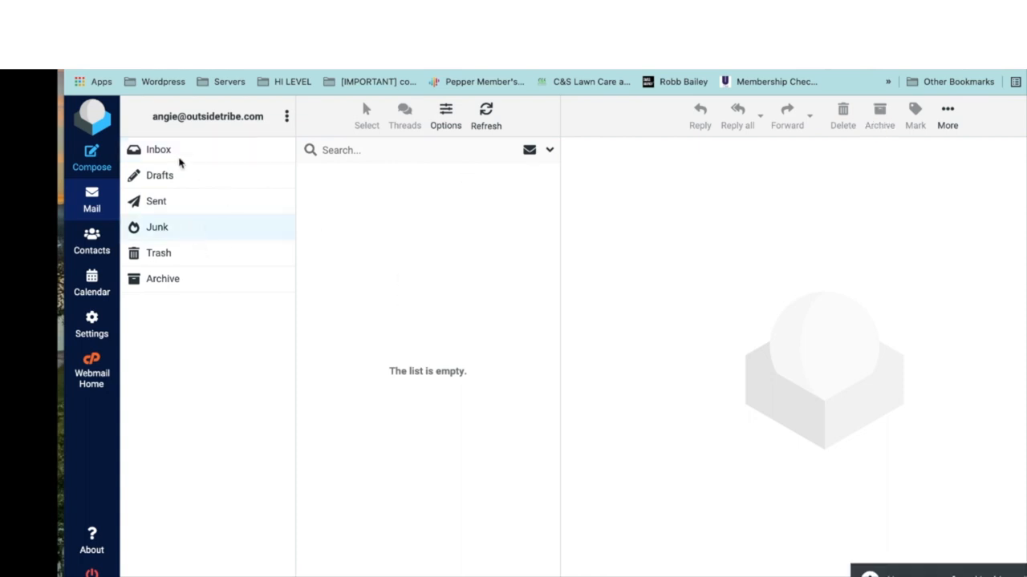
{"action": "left_click", "coordinate": [176, 157]}
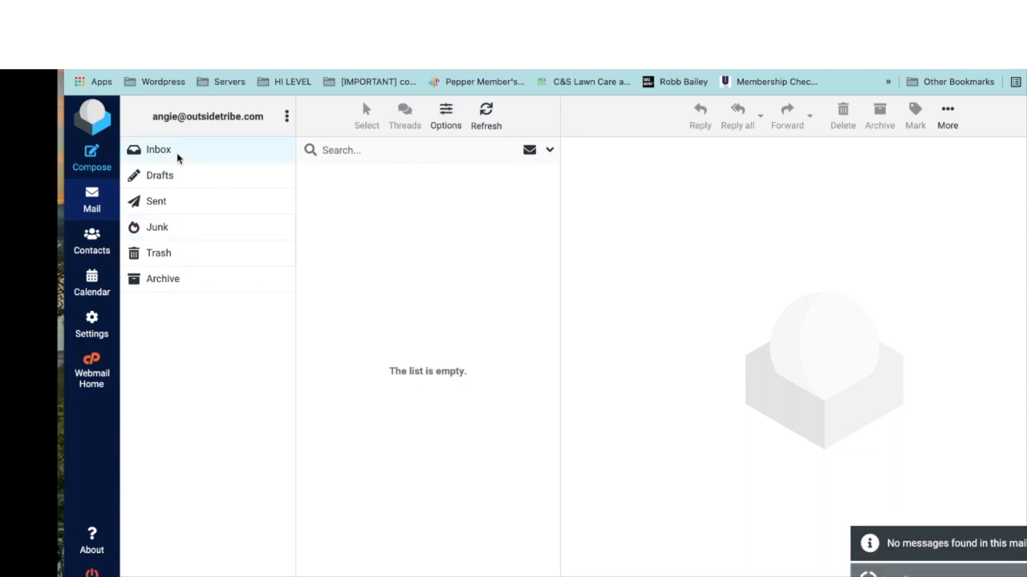
{"action": "left_click", "coordinate": [487, 113]}
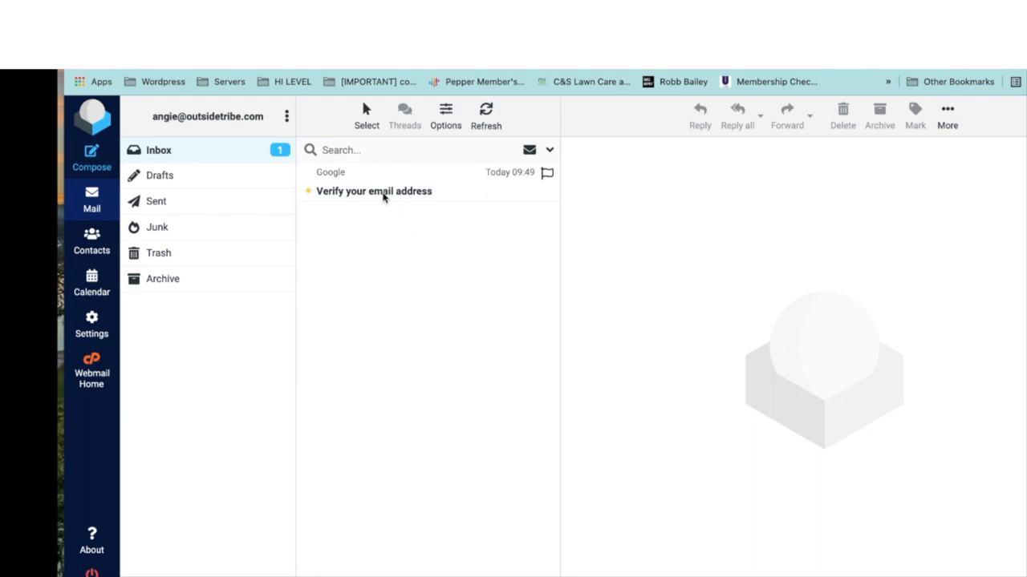
{"action": "left_click", "coordinate": [384, 192]}
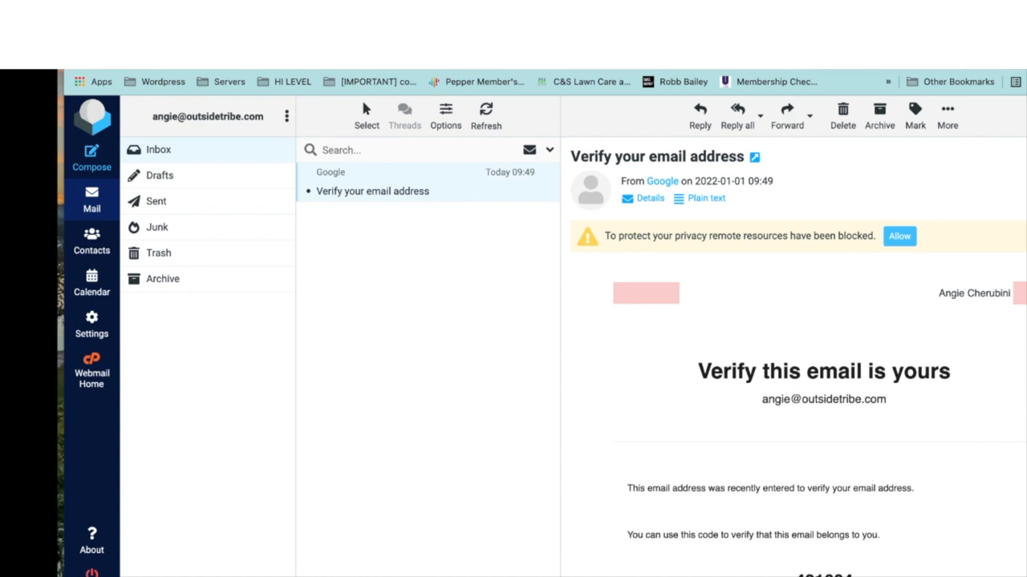
{"action": "scroll", "coordinate": [852, 503], "scroll_direction": "down", "scroll_amount": 1}
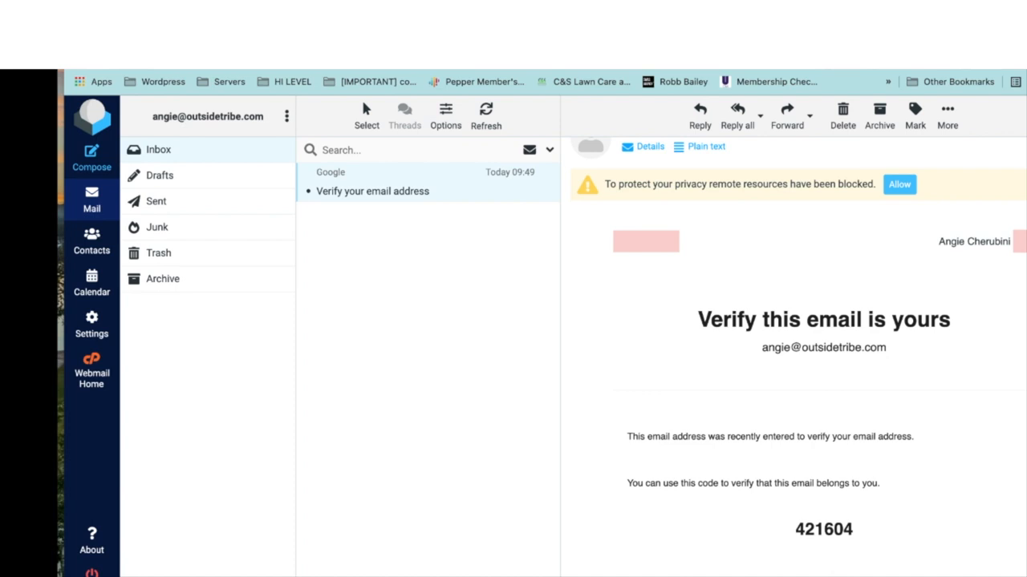
{"action": "left_click", "coordinate": [305, 26]}
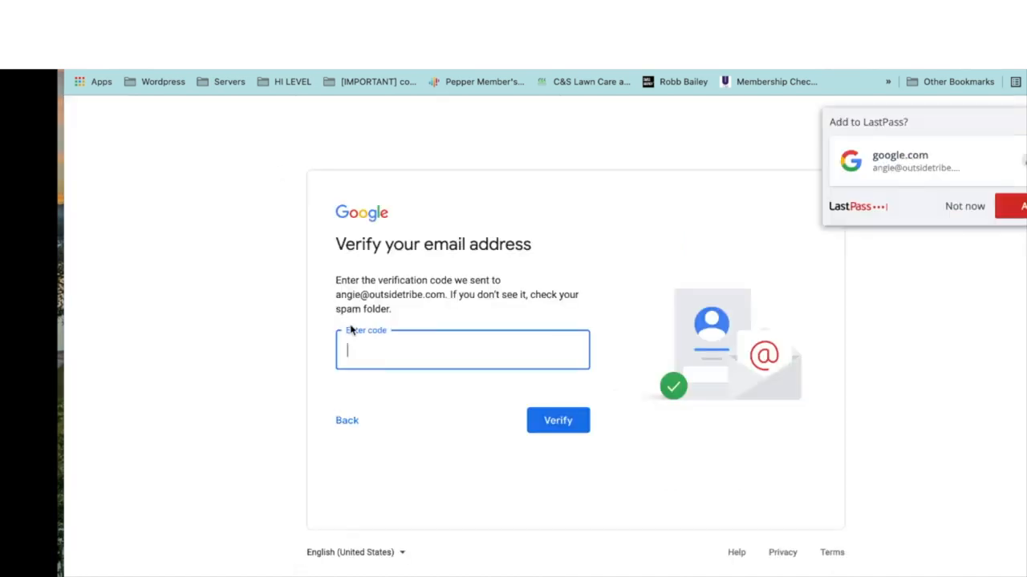
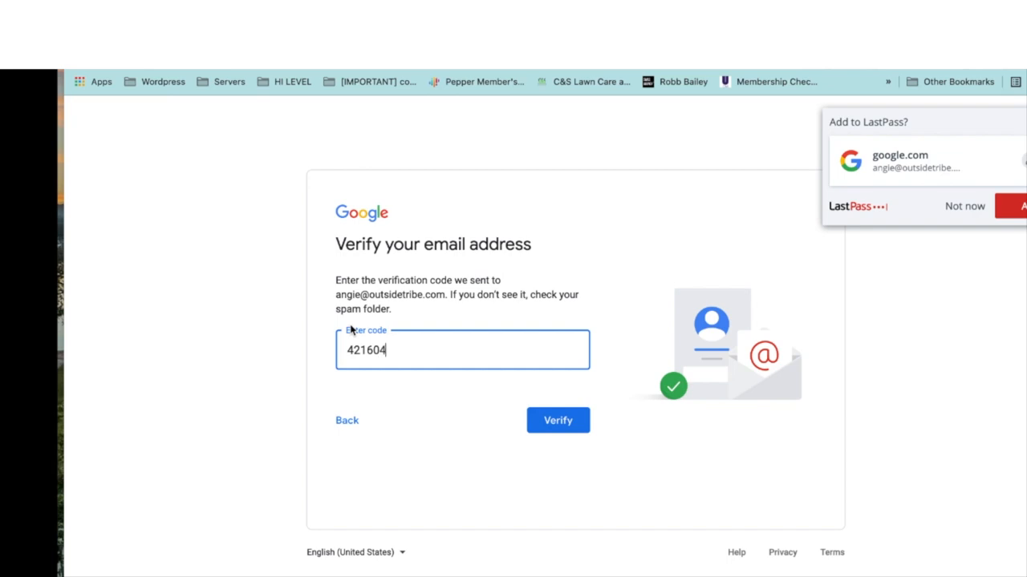
- Verify the e-mail with the received code and enter the business phone number
{"action": "left_click", "coordinate": [555, 420]}
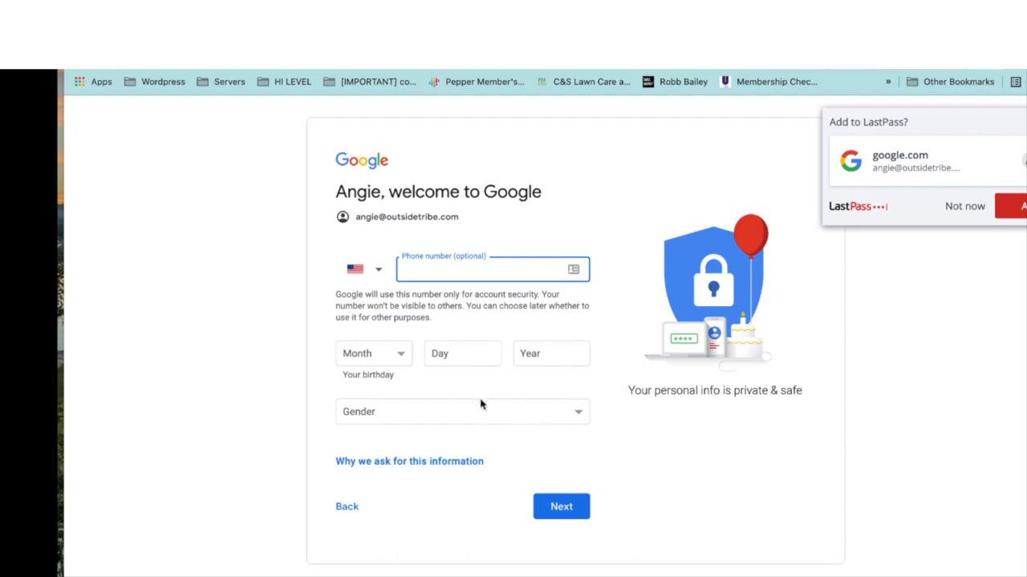
{"action": "left_click", "coordinate": [473, 267]}
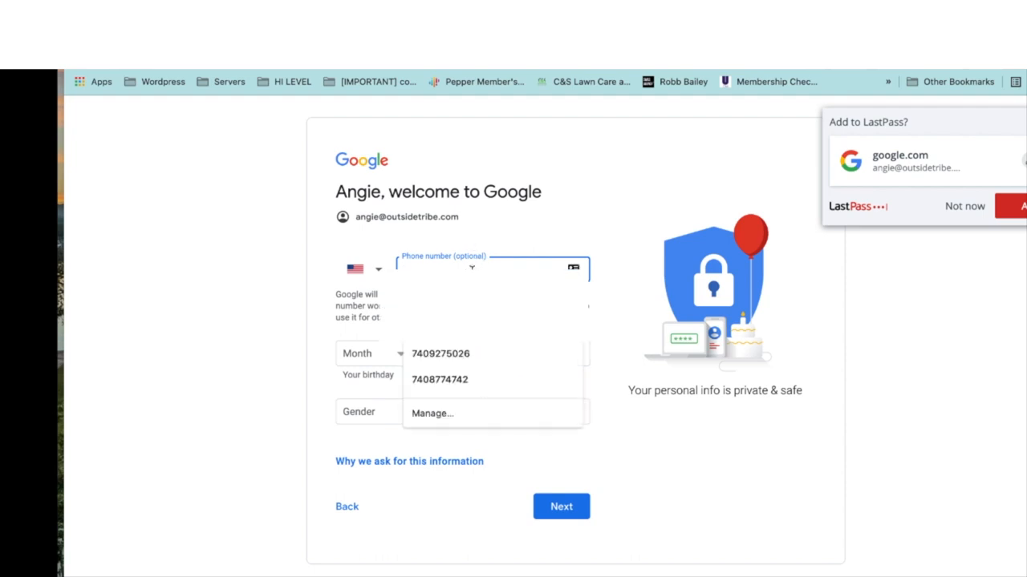
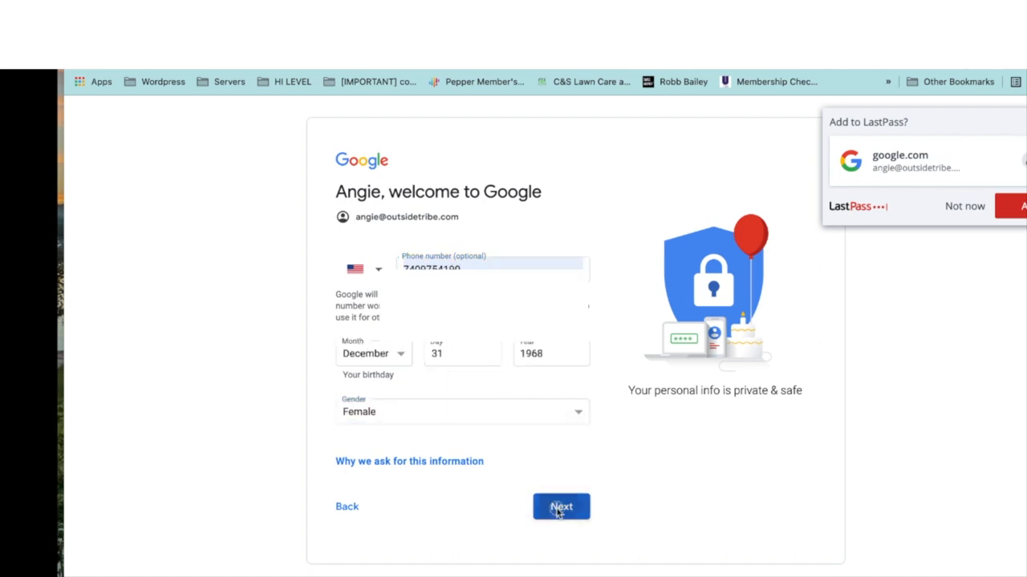
- Submit phone and birthday details, send the text verification, and accept Google's terms
{"action": "left_click", "coordinate": [559, 509]}
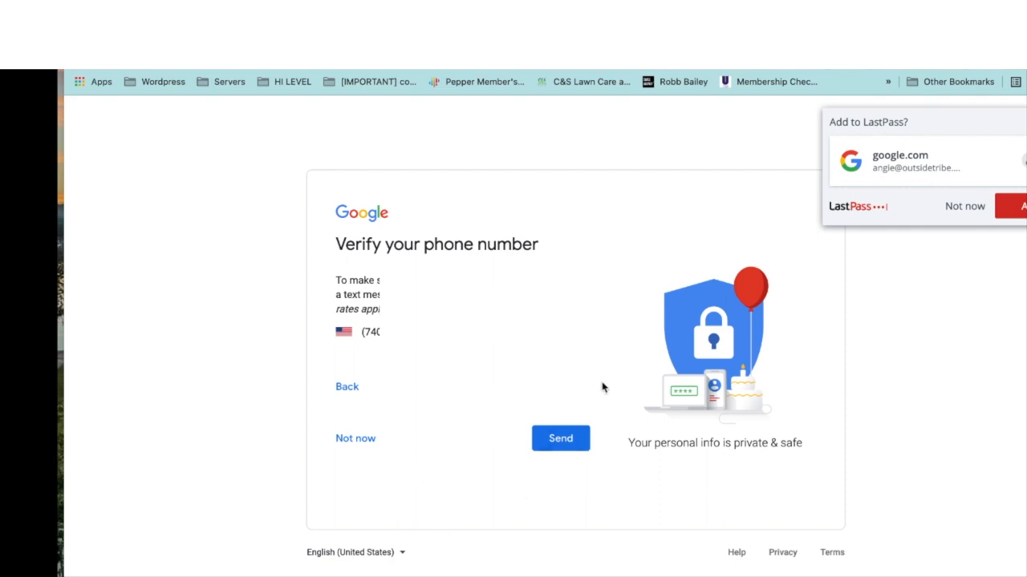
{"action": "left_click", "coordinate": [568, 449]}
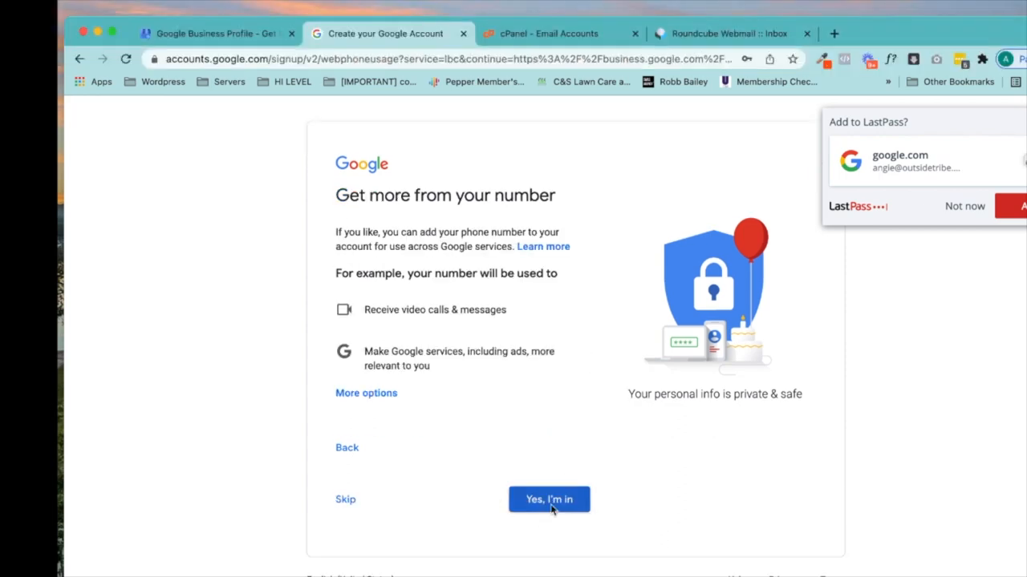
{"action": "left_click", "coordinate": [556, 509]}
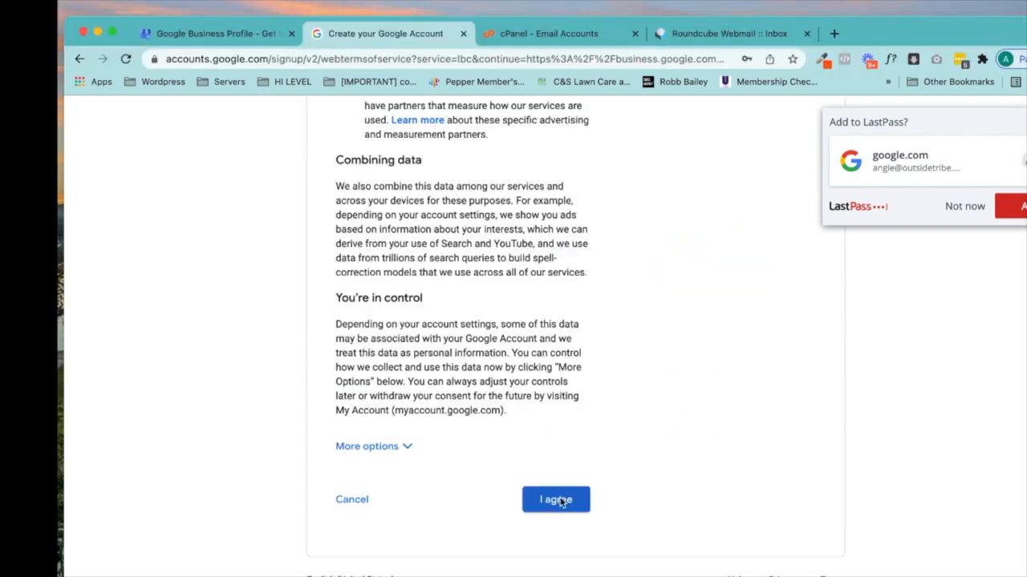
{"action": "left_click", "coordinate": [554, 501]}
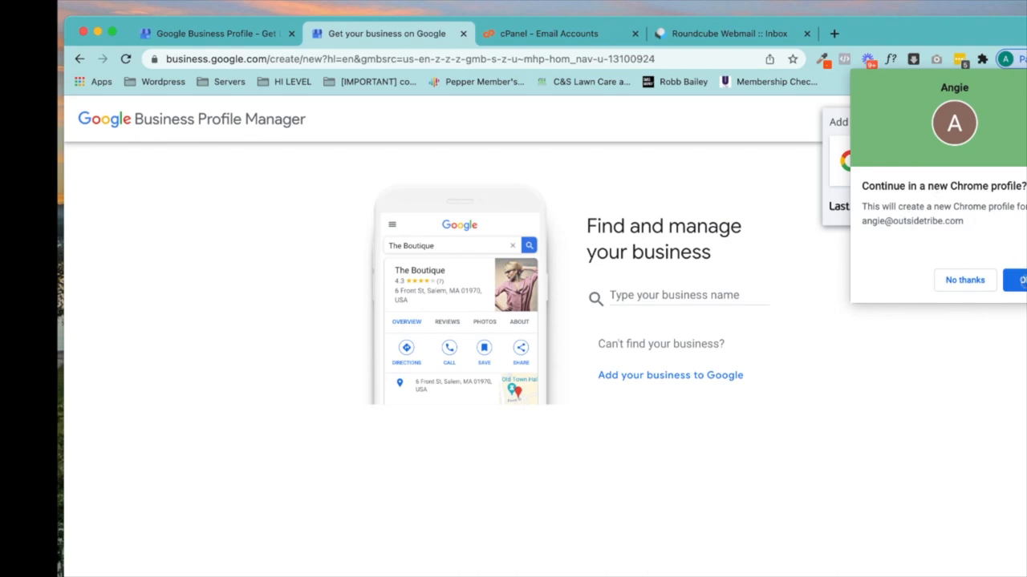
- Search for 'Grass Monkey Mowing' and, finding no listing, choose to add the business to Google
{"action": "left_click", "coordinate": [1020, 280]}
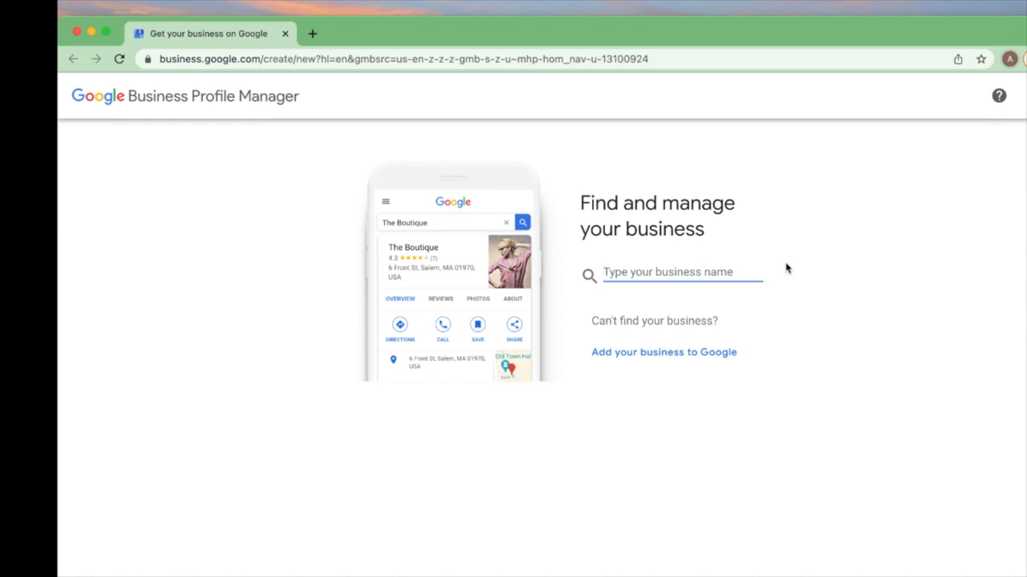
{"action": "type", "text": "Gr"}
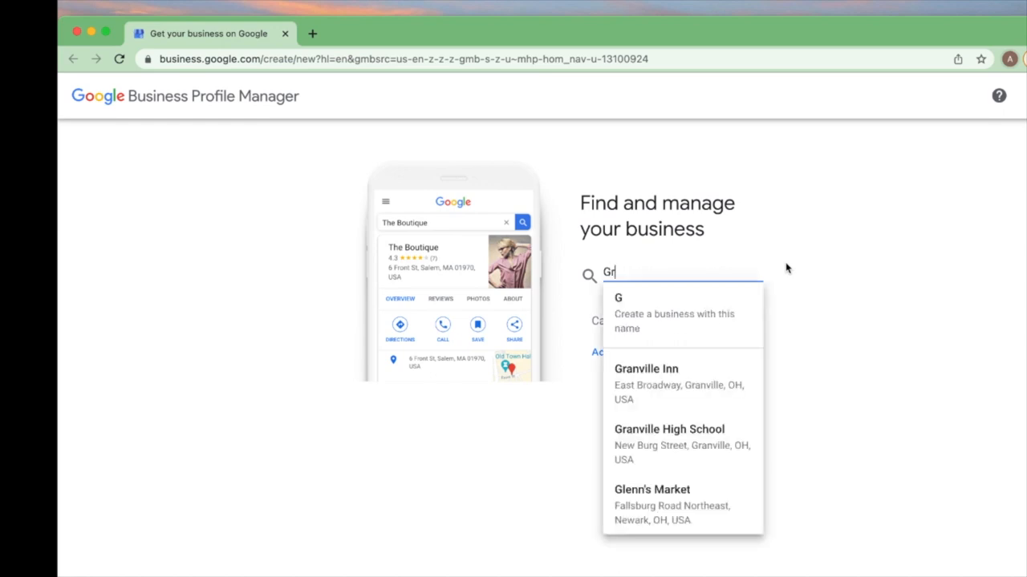
{"action": "type", "text": "ass M"}
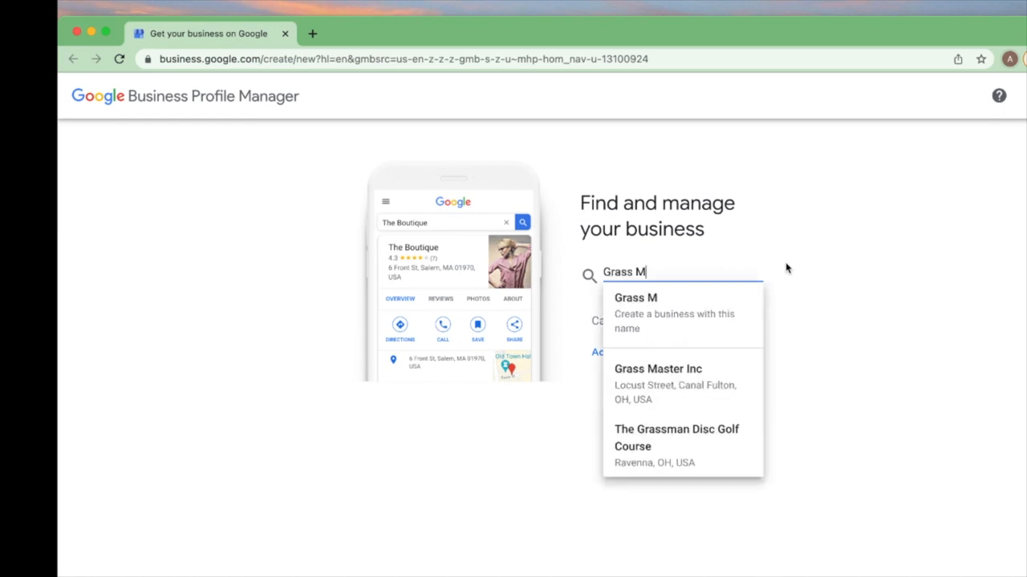
{"action": "type", "text": "onkey Mowing"}
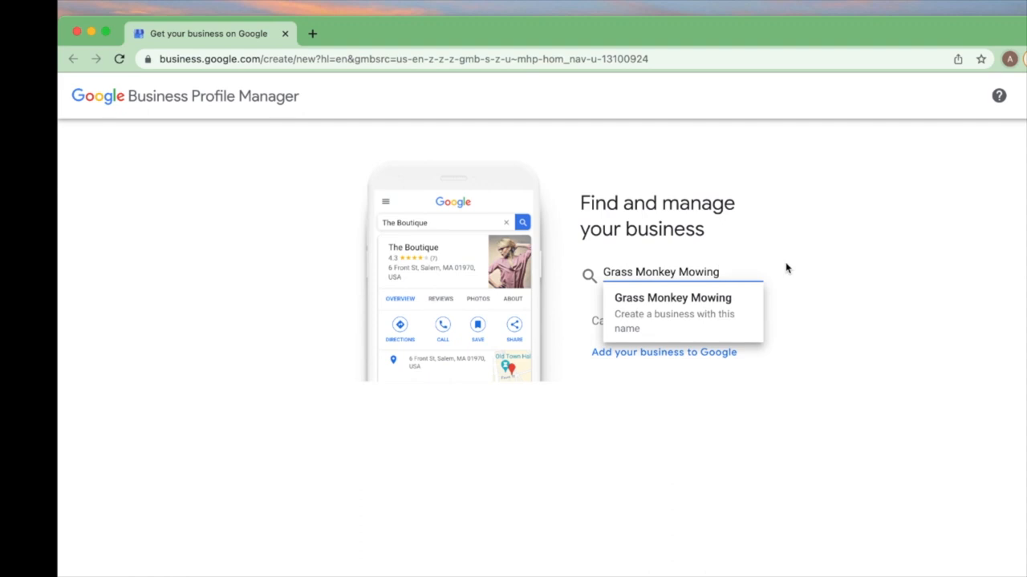
{"action": "left_click", "coordinate": [848, 303]}
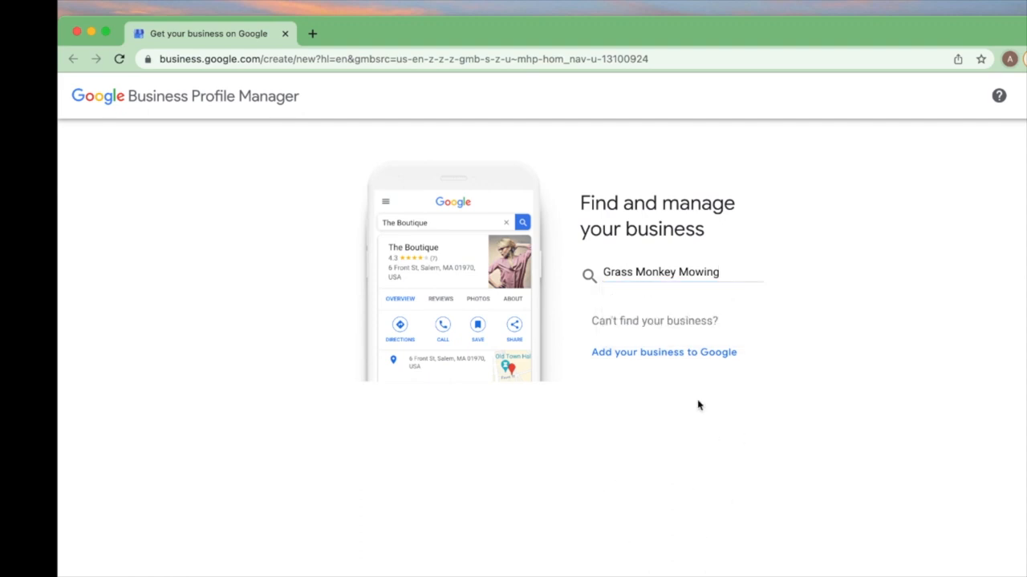
{"action": "left_click", "coordinate": [678, 353]}
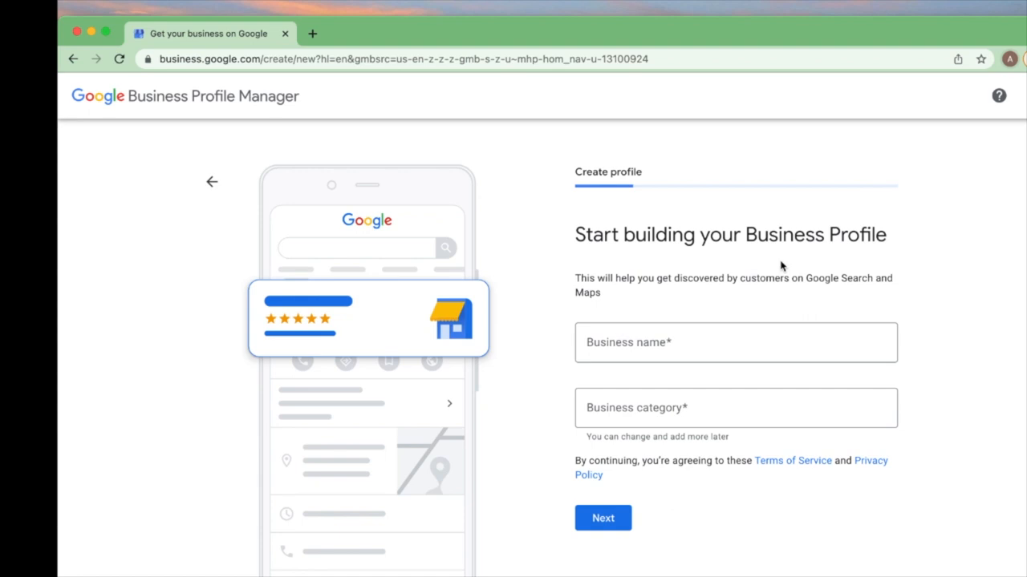
- Create the business 'Grass Monkey Mowing' with category Lawn care service
{"action": "left_click", "coordinate": [653, 353]}
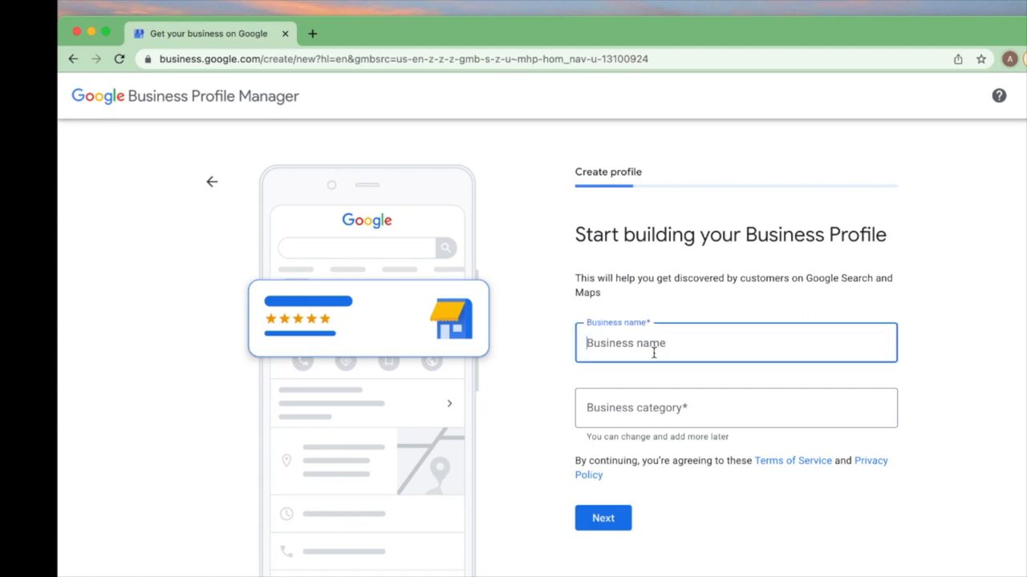
{"action": "type", "text": "Grass"}
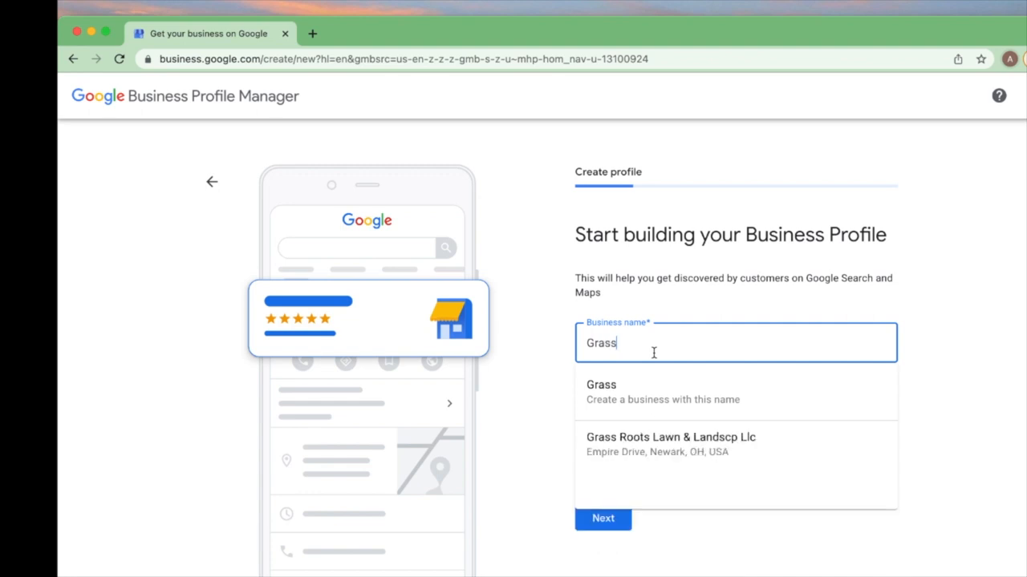
{"action": "type", "text": " Monk"}
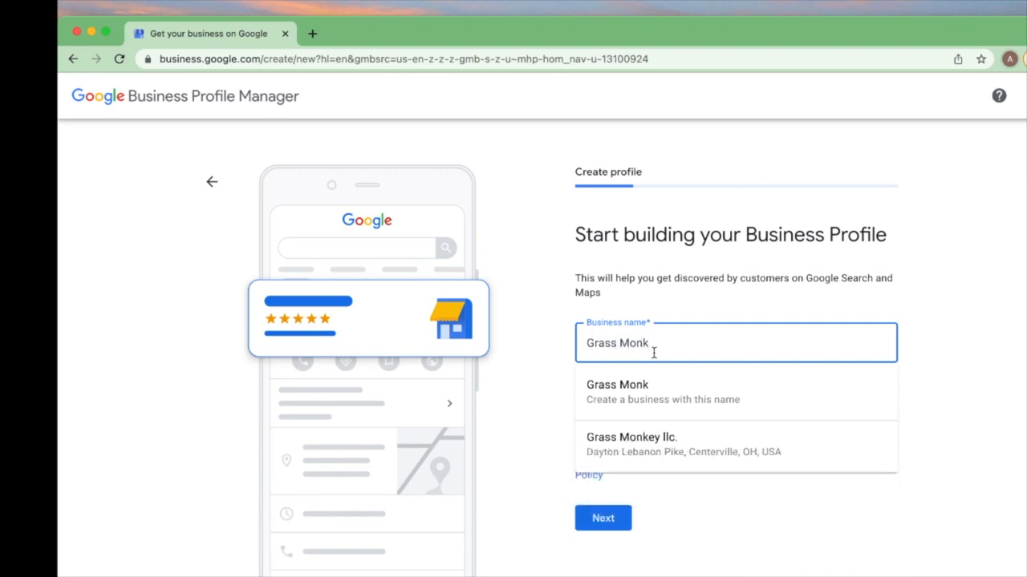
{"action": "type", "text": "ey Mowing"}
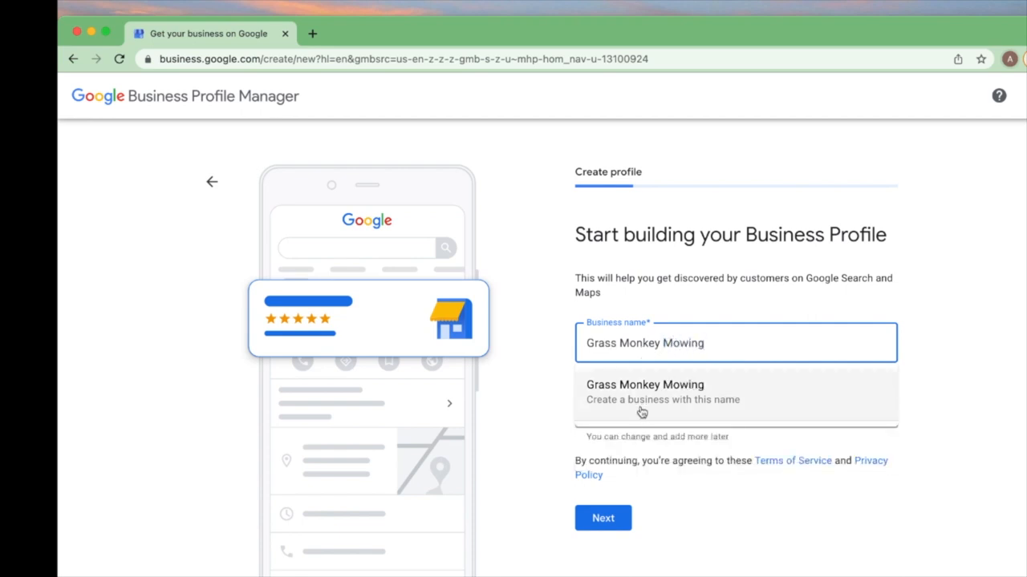
{"action": "left_click", "coordinate": [642, 409]}
{"action": "left_click", "coordinate": [772, 414]}
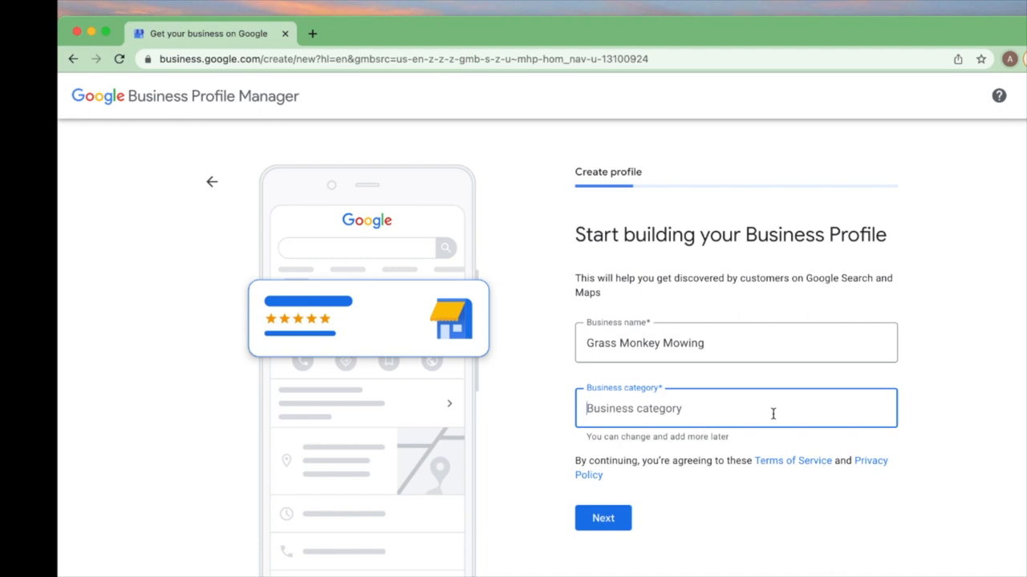
{"action": "type", "text": "Lan"}
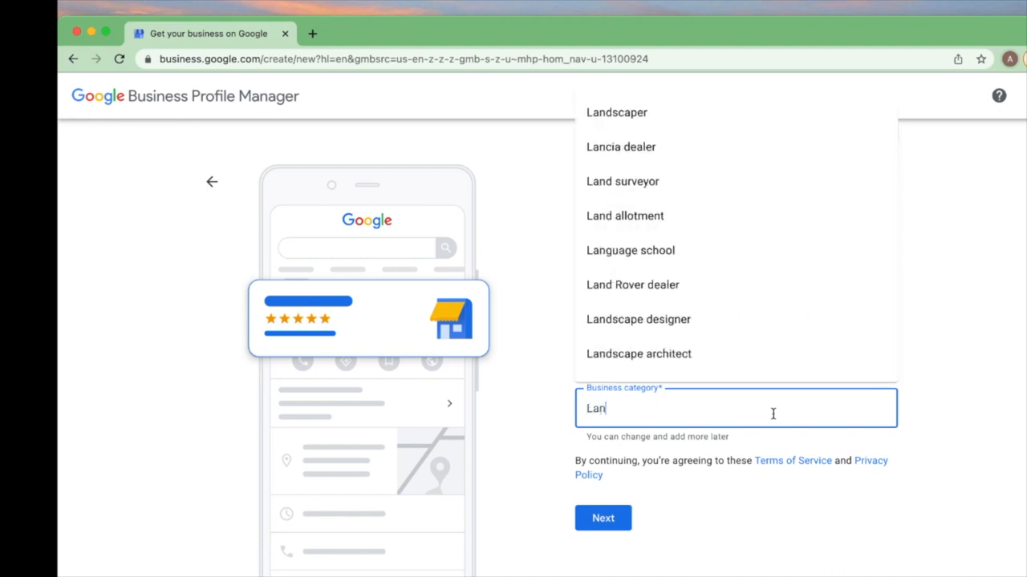
{"action": "type", "text": "w"}
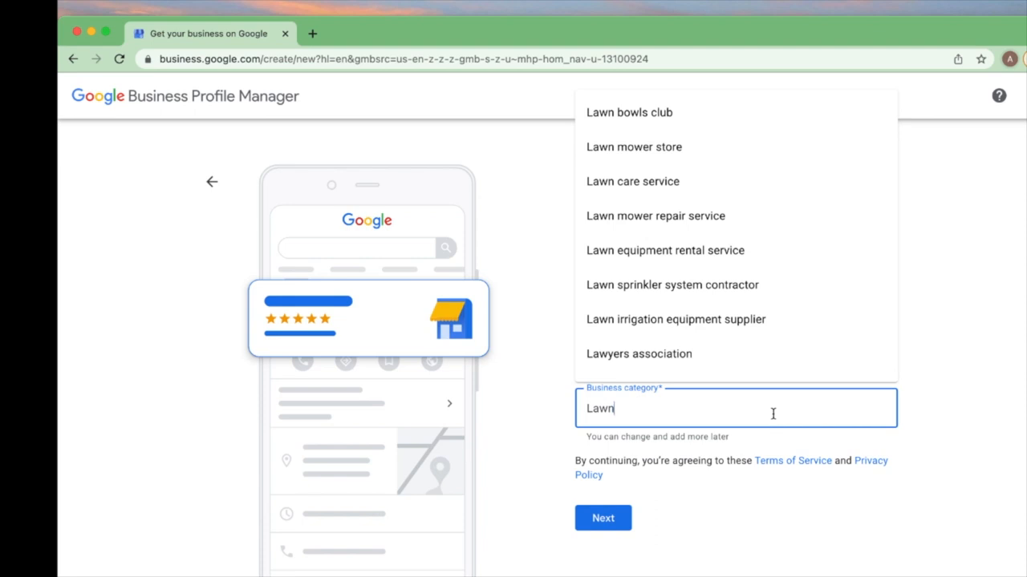
{"action": "left_click", "coordinate": [686, 191]}
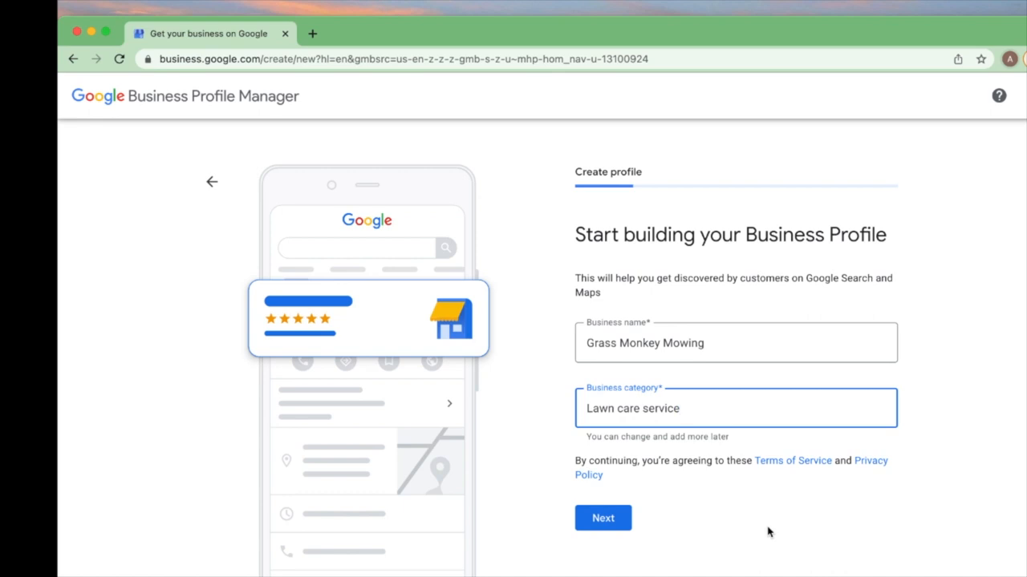
{"action": "left_click", "coordinate": [594, 519]}
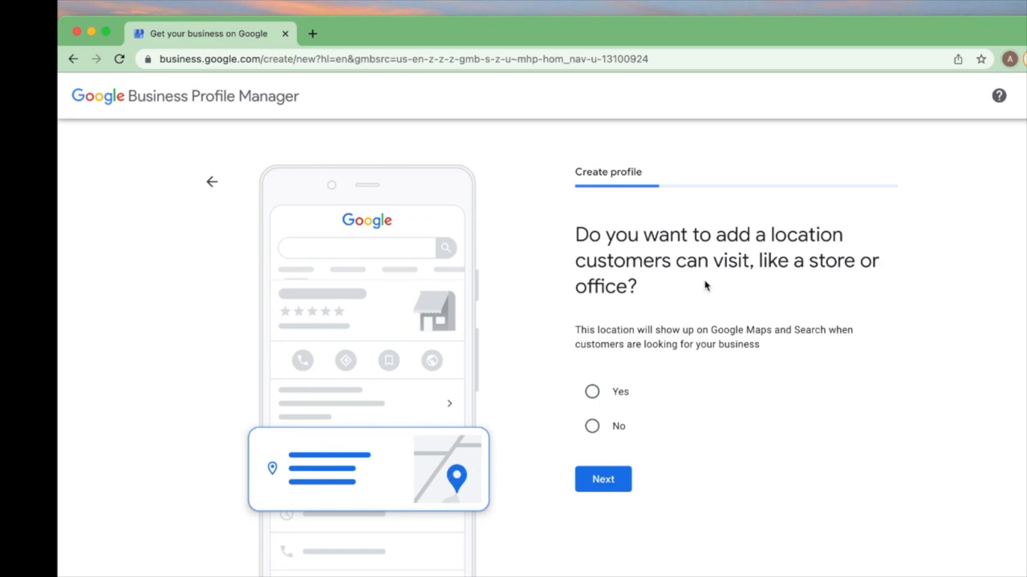
- Answer No to a visitable location and add Newark, OH, USA as the service area
{"action": "left_click", "coordinate": [592, 426]}
{"action": "left_click", "coordinate": [601, 483]}
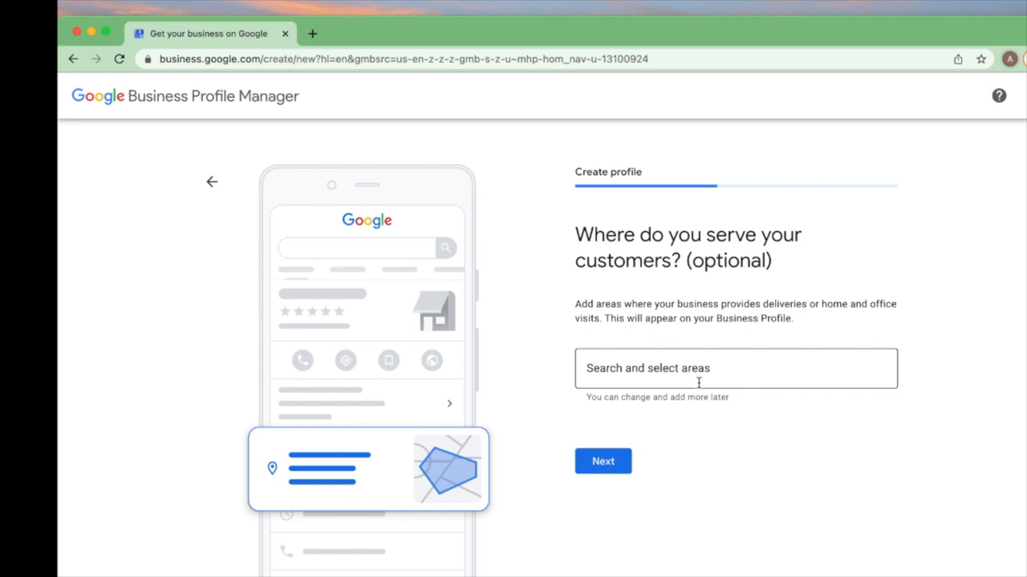
{"action": "left_click", "coordinate": [653, 379]}
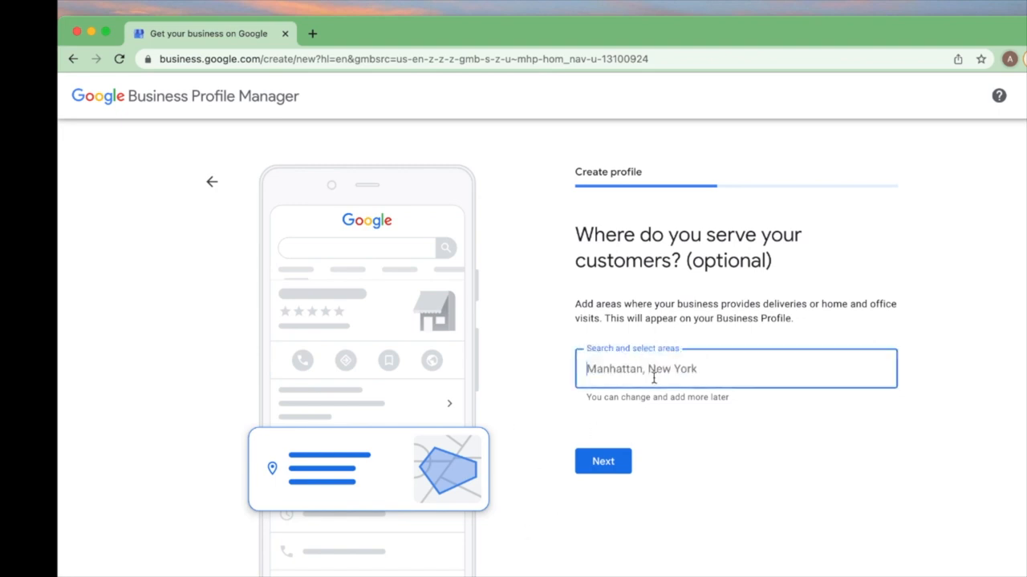
{"action": "type", "text": "Newark, O"}
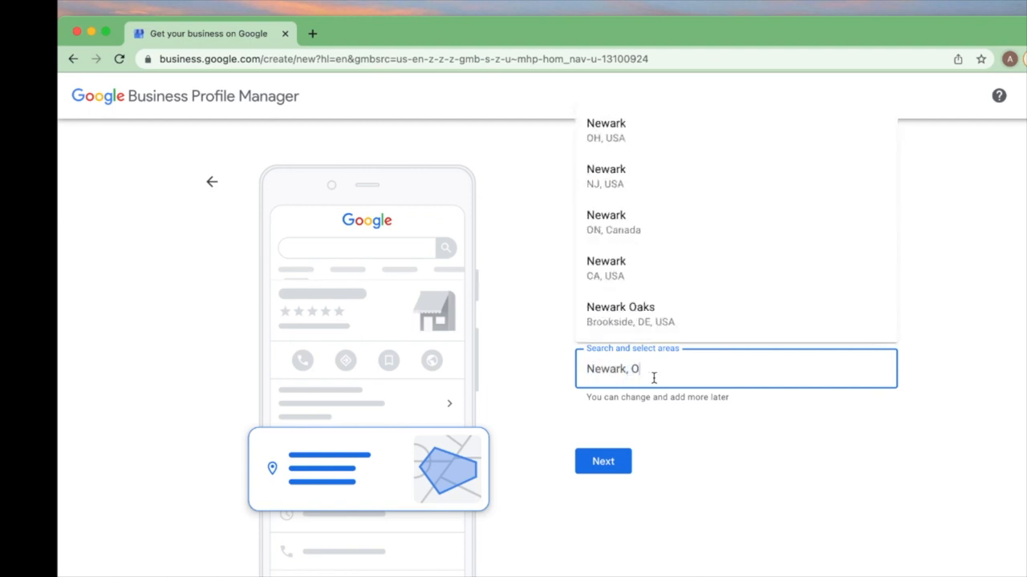
{"action": "left_click", "coordinate": [614, 149]}
{"action": "left_click", "coordinate": [607, 505]}
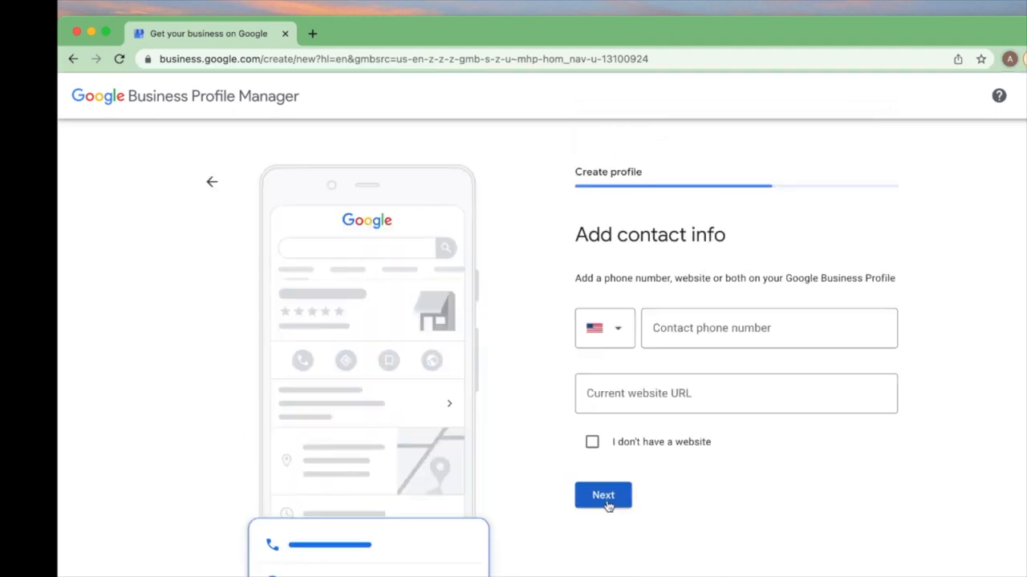
{"action": "left_click", "coordinate": [694, 343]}
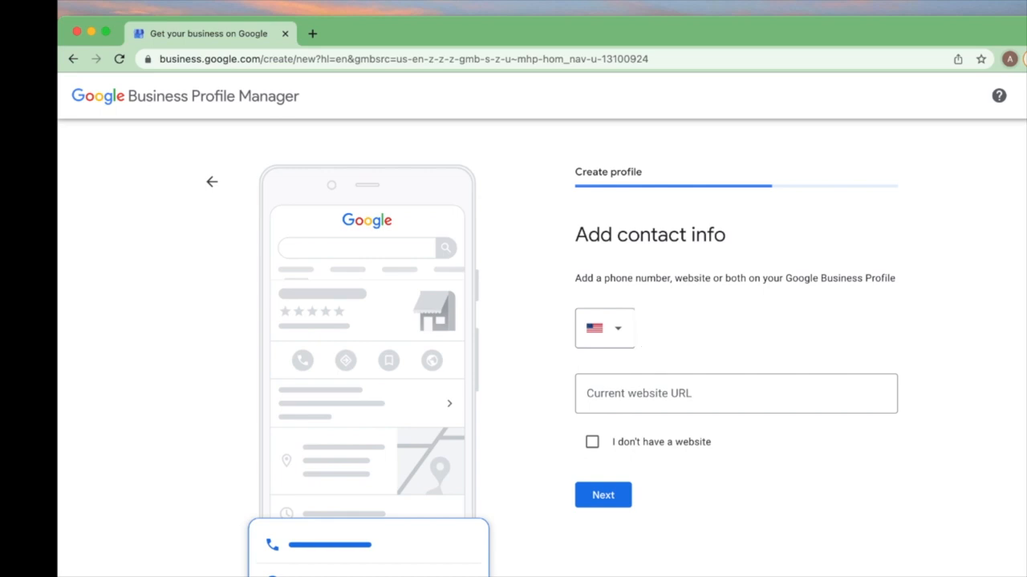
{"action": "left_click", "coordinate": [655, 375]}
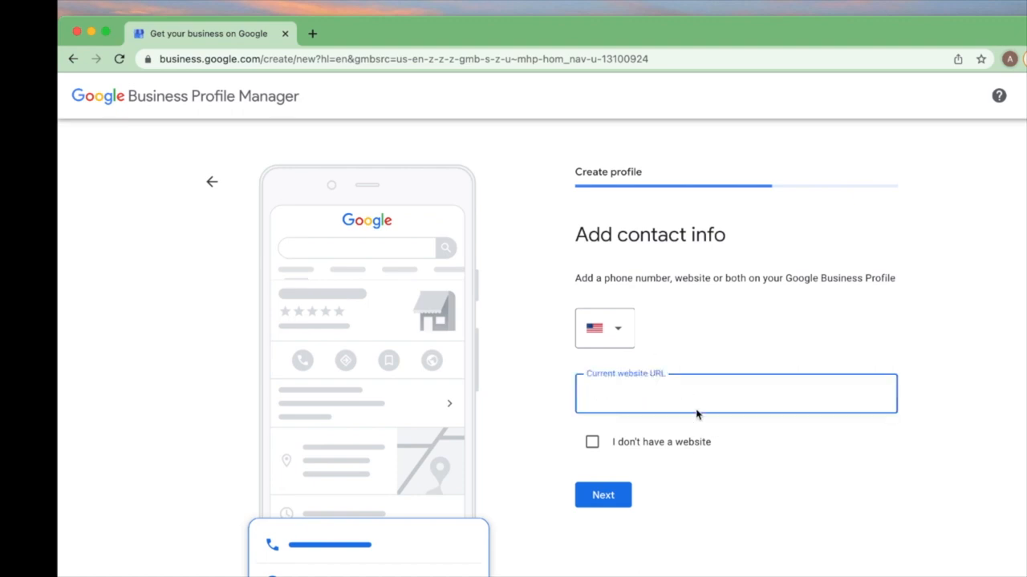
{"action": "type", "text": "https://grassmonkeymowing.com"}
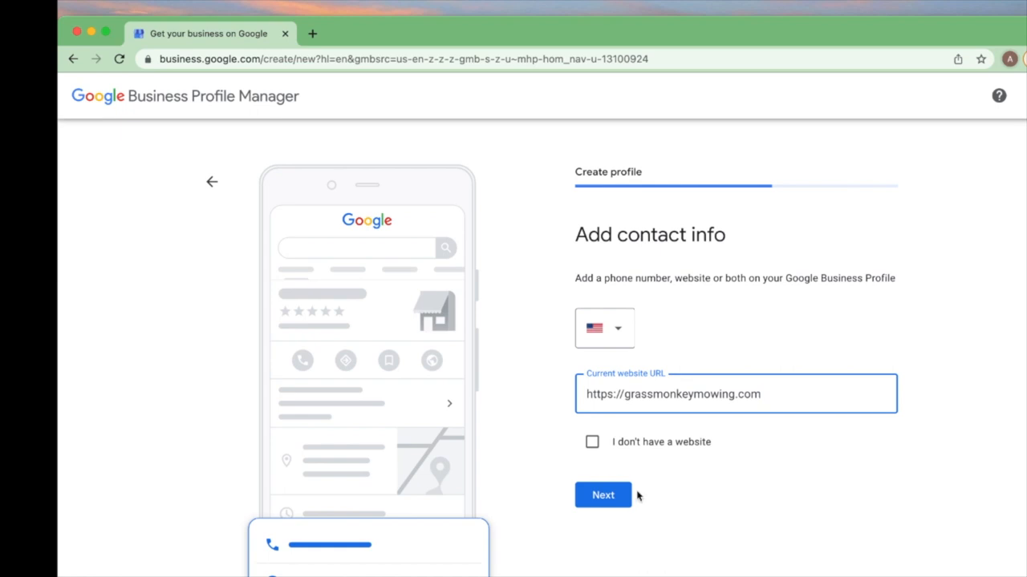
{"action": "left_click", "coordinate": [606, 498]}
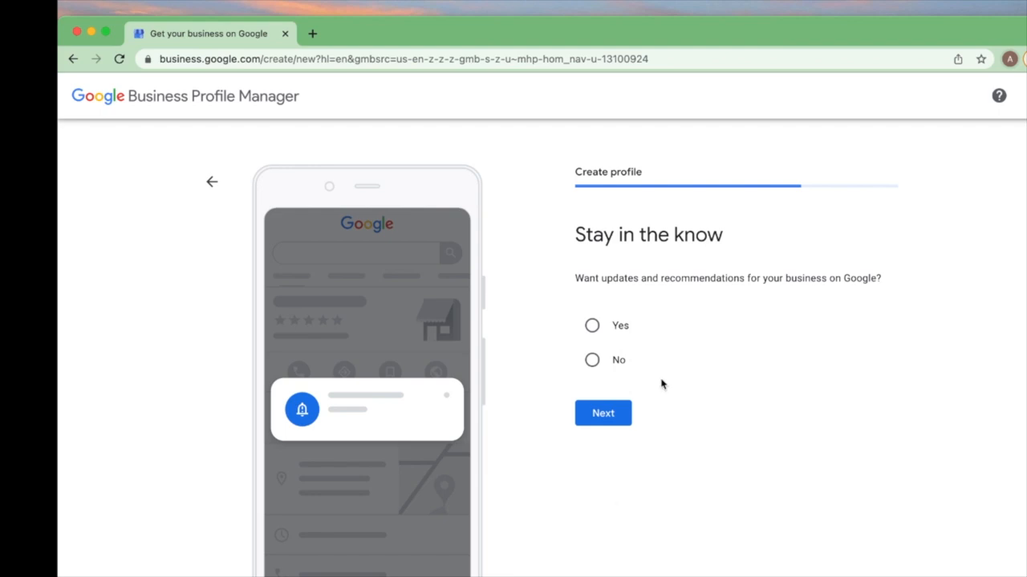
- Opt in to updates and recommendations and continue to mailing address verification
{"action": "left_click", "coordinate": [591, 325]}
{"action": "left_click", "coordinate": [572, 409]}
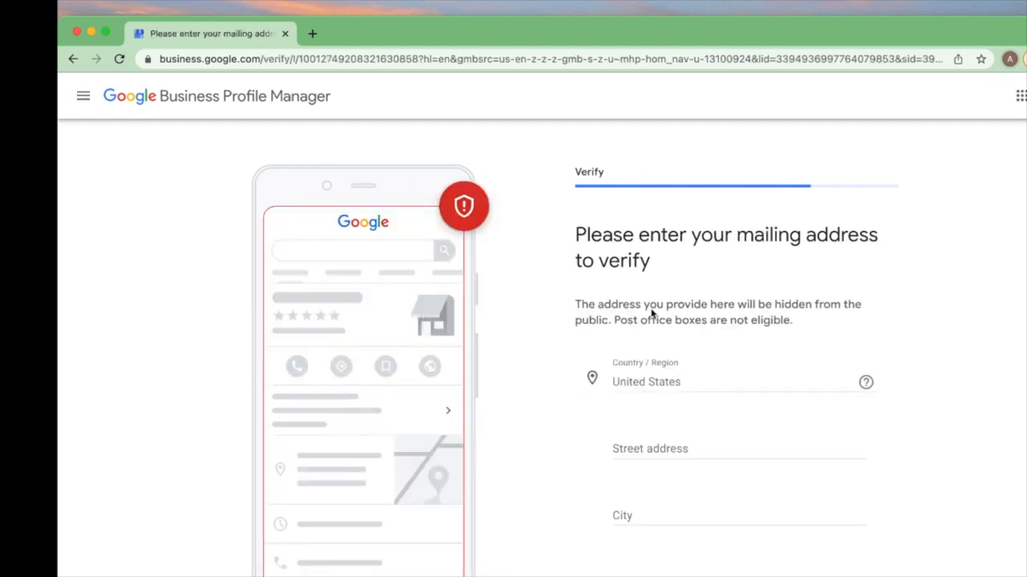
{"action": "scroll", "coordinate": [715, 357], "scroll_direction": "down", "scroll_amount": 3}
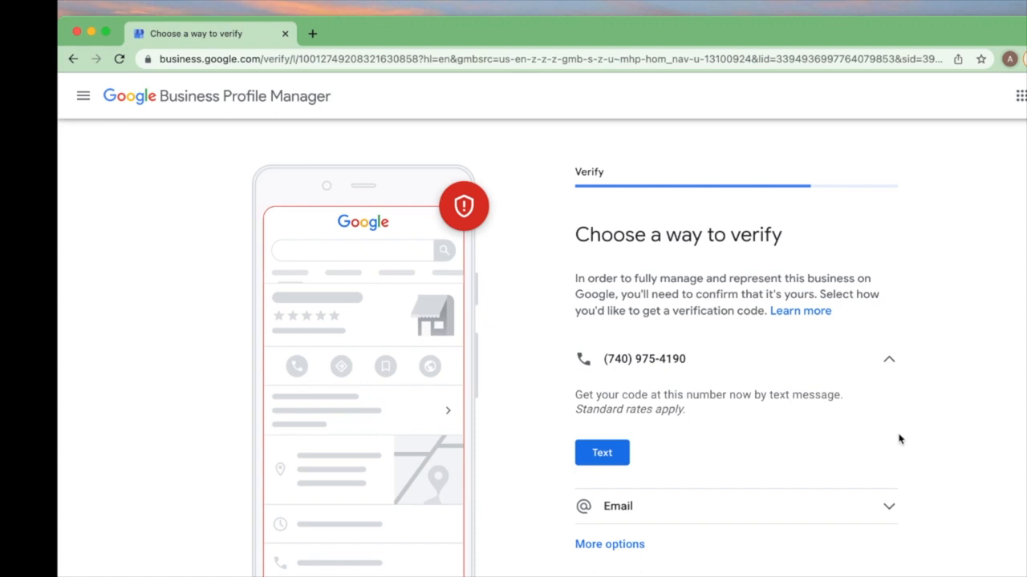
- Verify the business with a text-message code and continue past the confirmation
{"action": "left_click", "coordinate": [617, 458]}
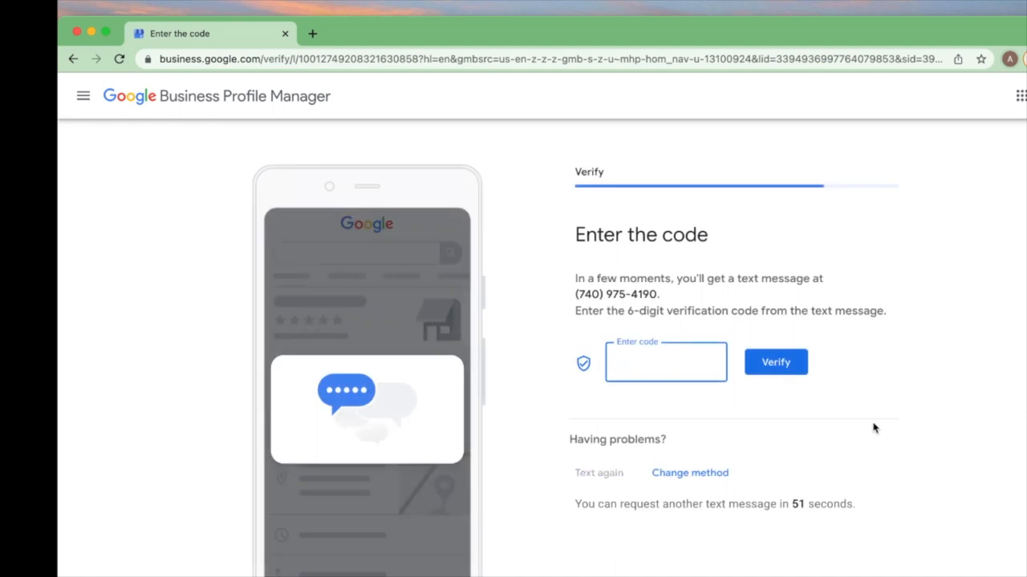
{"action": "left_click", "coordinate": [790, 362]}
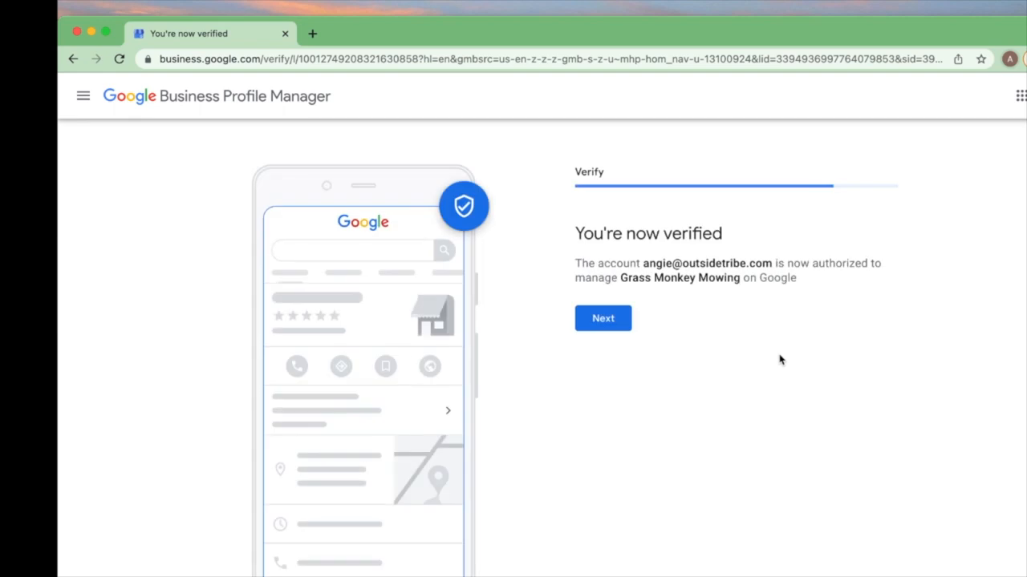
{"action": "left_click", "coordinate": [602, 321]}
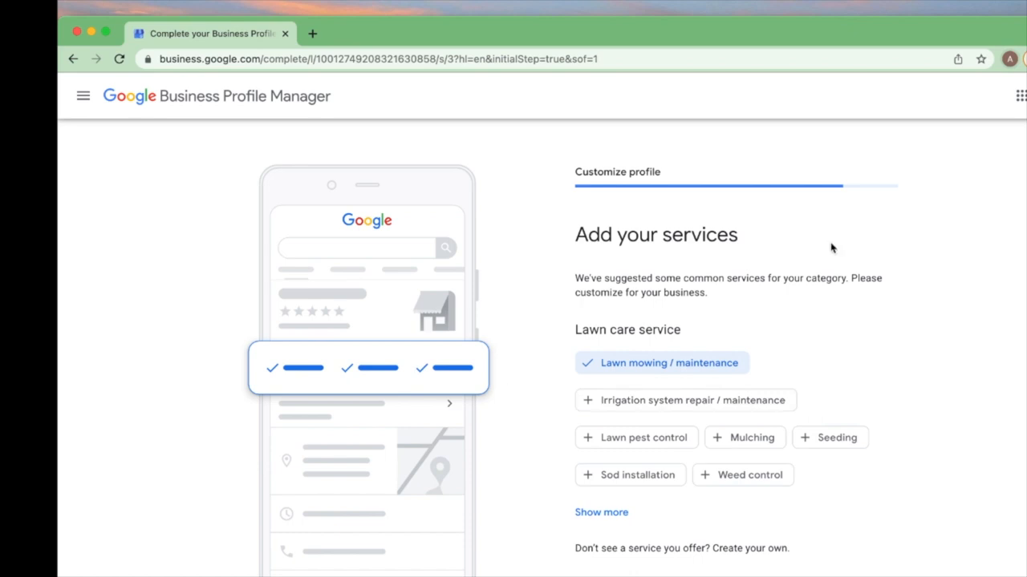
- Add irrigation repair, lawn pest control, mulching, seeding, weed control and sod installation services
{"action": "scroll", "coordinate": [901, 309], "scroll_direction": "down", "scroll_amount": 1}
{"action": "scroll", "coordinate": [900, 308], "scroll_direction": "down", "scroll_amount": 1}
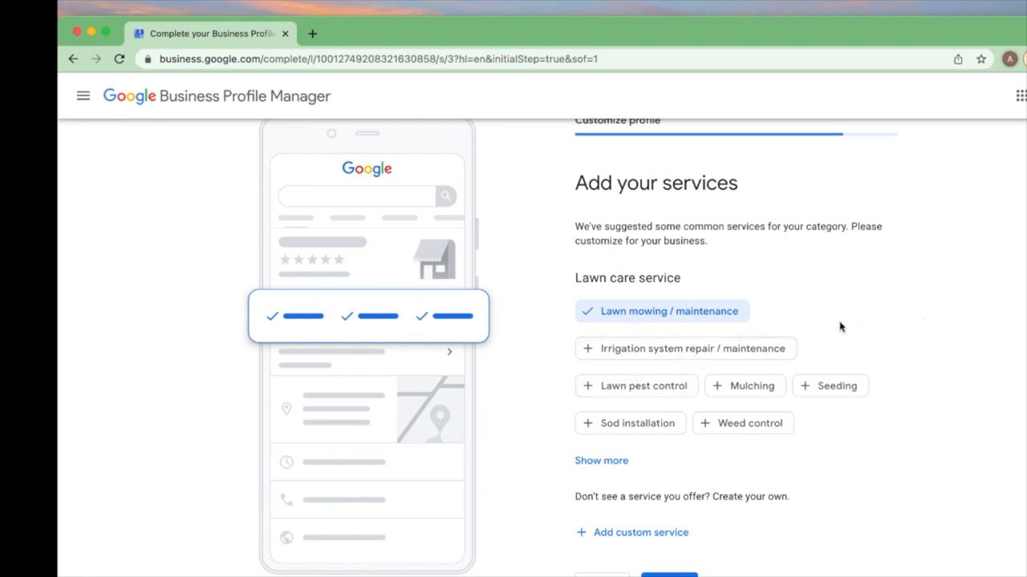
{"action": "left_click", "coordinate": [692, 351]}
{"action": "left_click", "coordinate": [645, 385]}
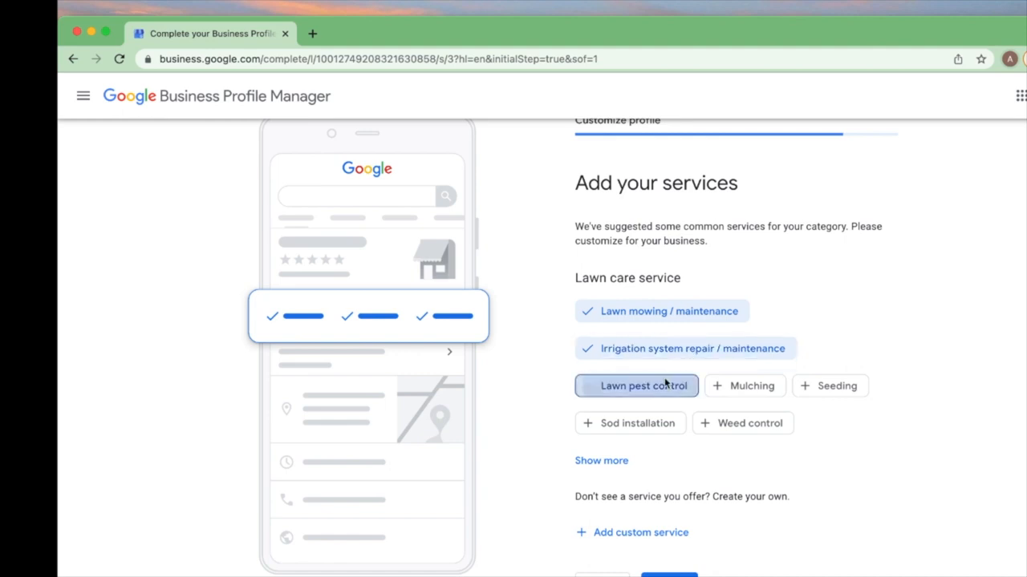
{"action": "left_click", "coordinate": [746, 386]}
{"action": "left_click", "coordinate": [806, 386]}
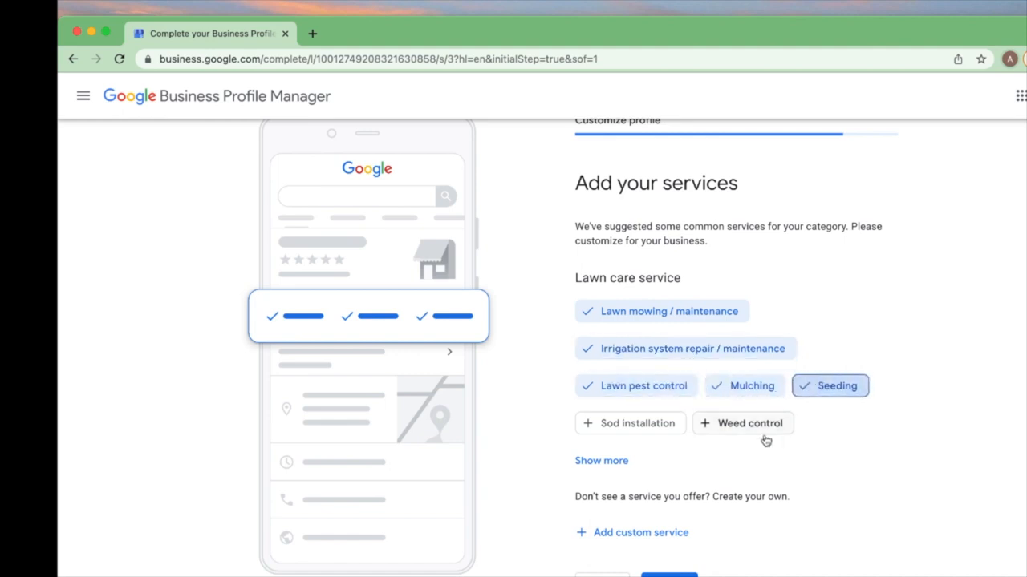
{"action": "left_click", "coordinate": [766, 427]}
{"action": "left_click", "coordinate": [672, 428]}
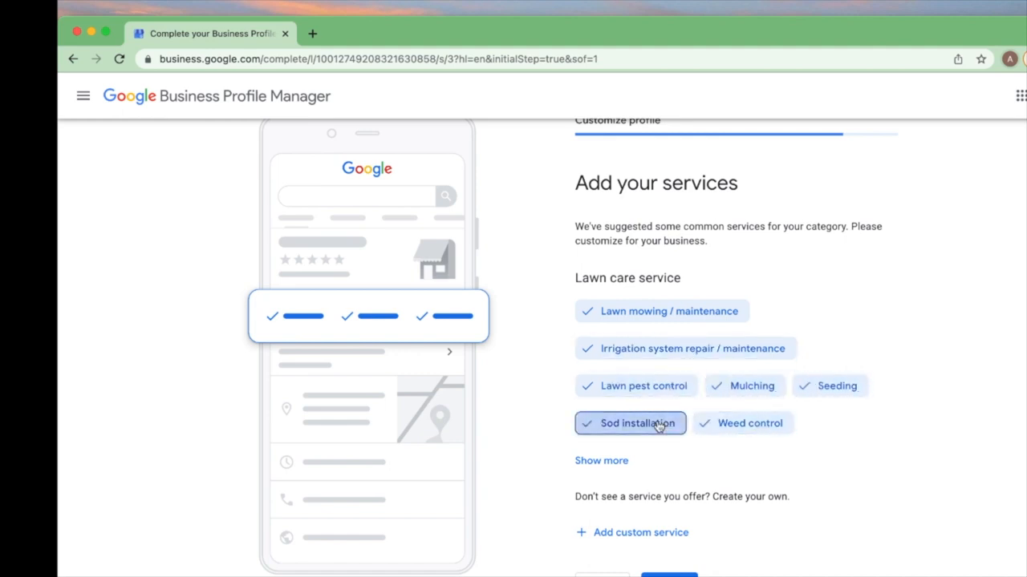
- Add a custom 'power washing' service and save the services
{"action": "left_click", "coordinate": [652, 537]}
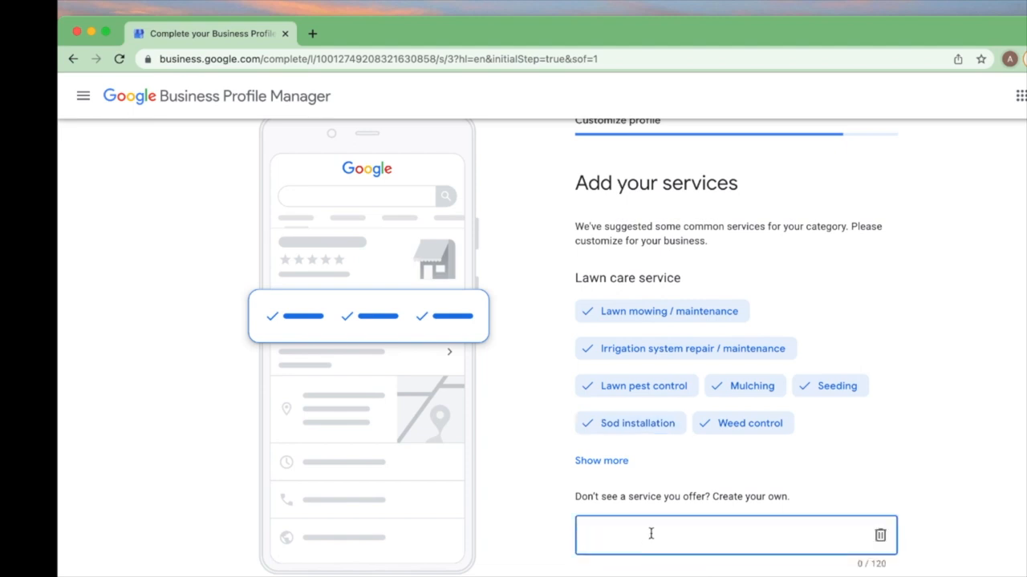
{"action": "type", "text": "power washing"}
{"action": "scroll", "coordinate": [653, 465], "scroll_direction": "down", "scroll_amount": 2}
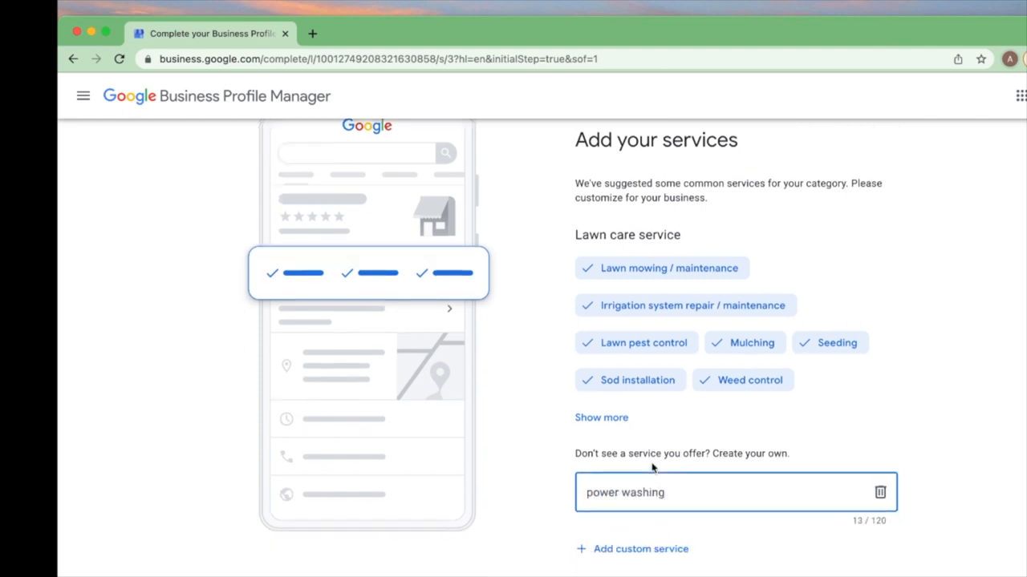
{"action": "left_click", "coordinate": [669, 575]}
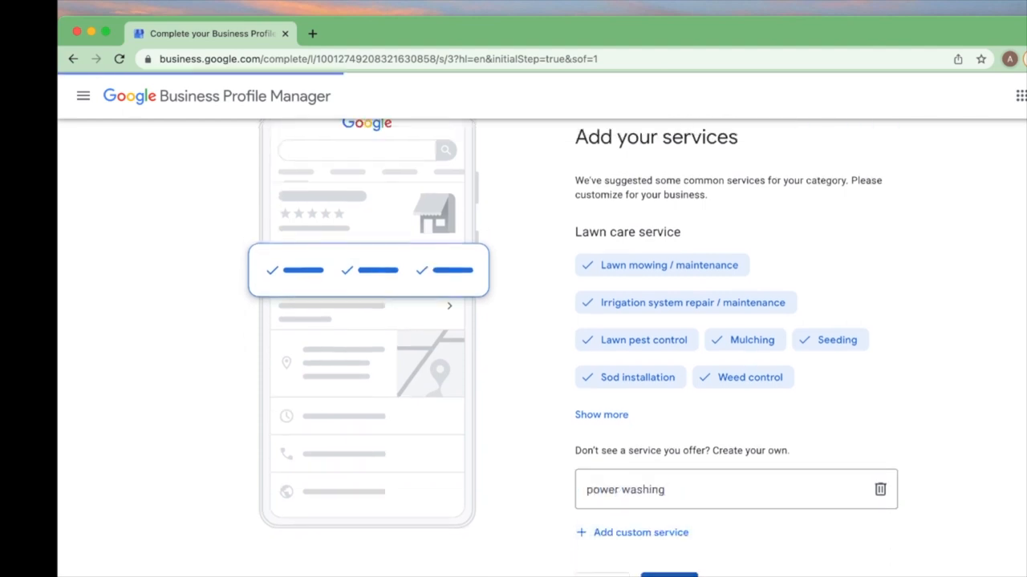
{"action": "scroll", "coordinate": [817, 481], "scroll_direction": "down", "scroll_amount": 1}
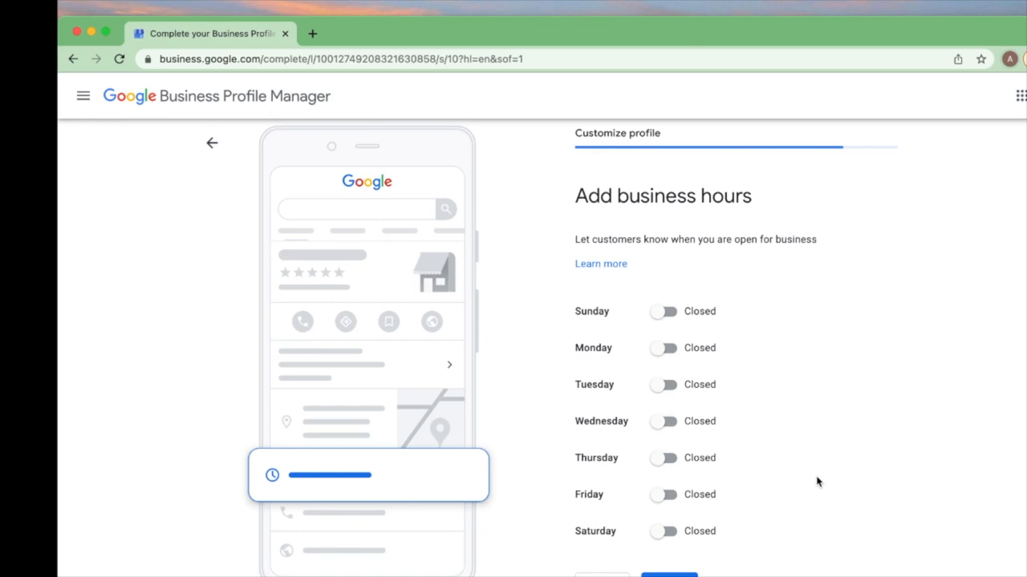
- Mark Monday and Wednesday as open 24 hours
{"action": "left_click", "coordinate": [671, 351]}
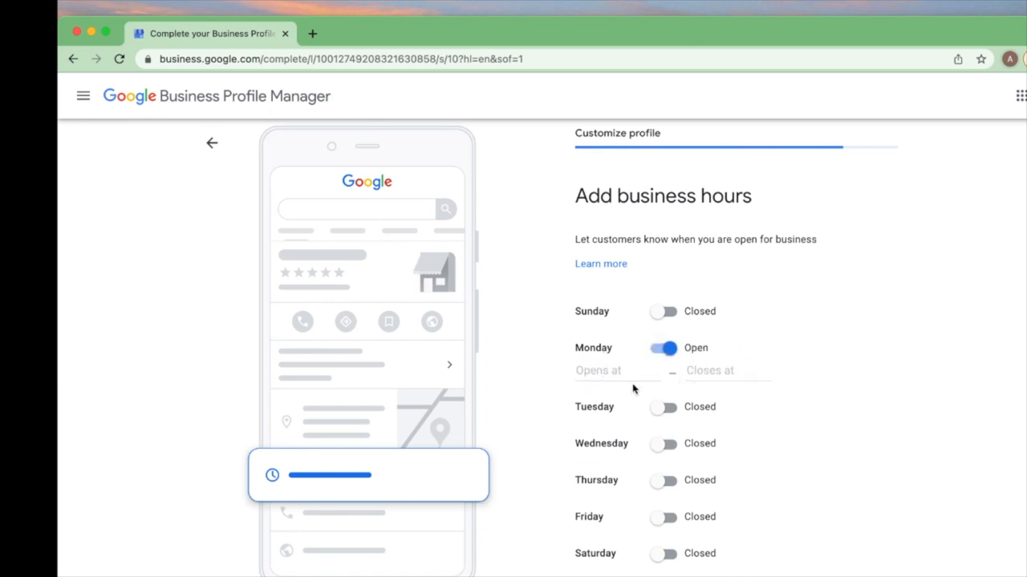
{"action": "left_click", "coordinate": [594, 373]}
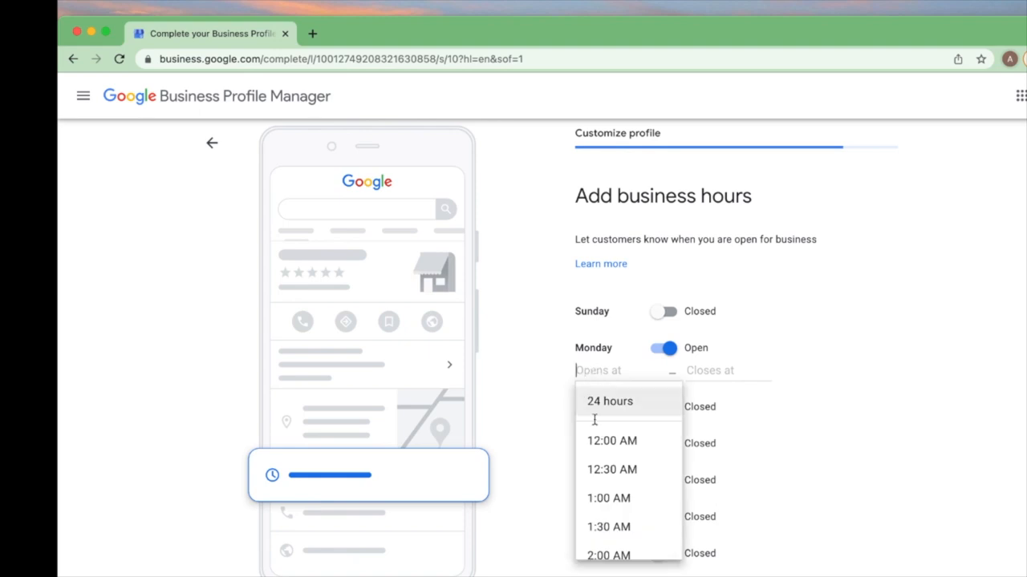
{"action": "left_click", "coordinate": [610, 408]}
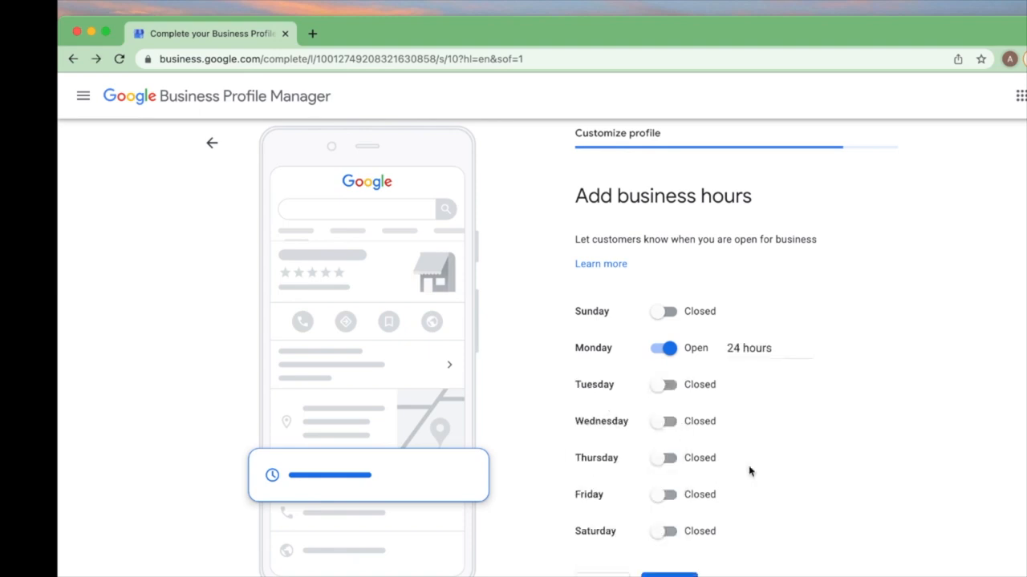
{"action": "left_click", "coordinate": [669, 423]}
{"action": "left_click", "coordinate": [605, 445]}
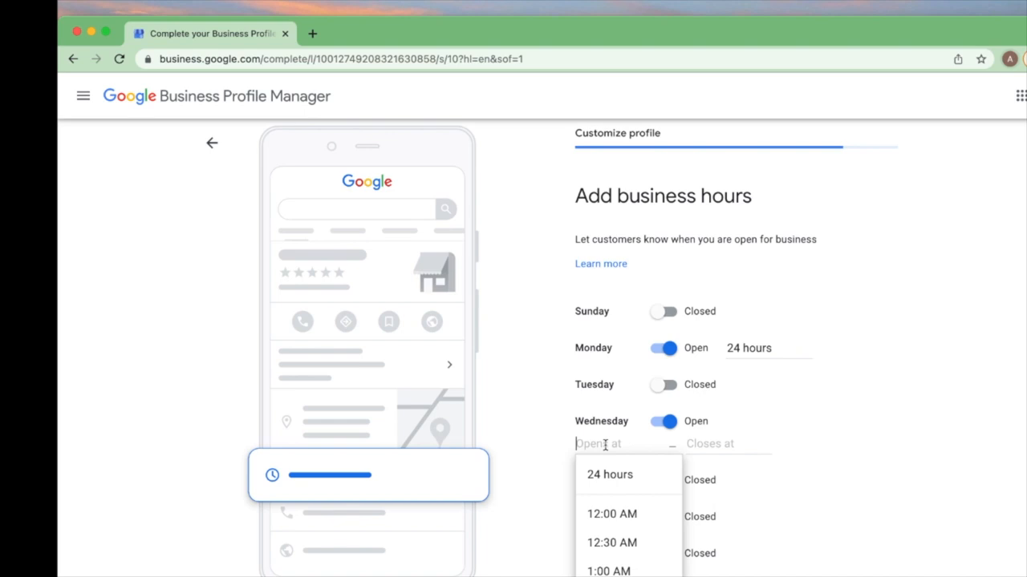
{"action": "left_click", "coordinate": [610, 474]}
- Save the hours, keep messaging on, and skip call history
{"action": "left_click", "coordinate": [669, 575]}
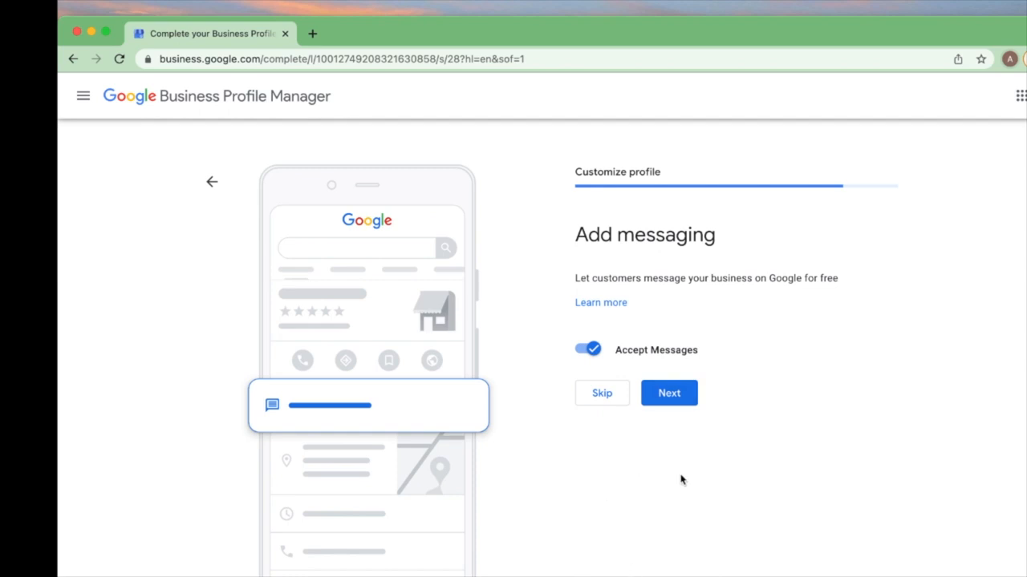
{"action": "left_click", "coordinate": [666, 394]}
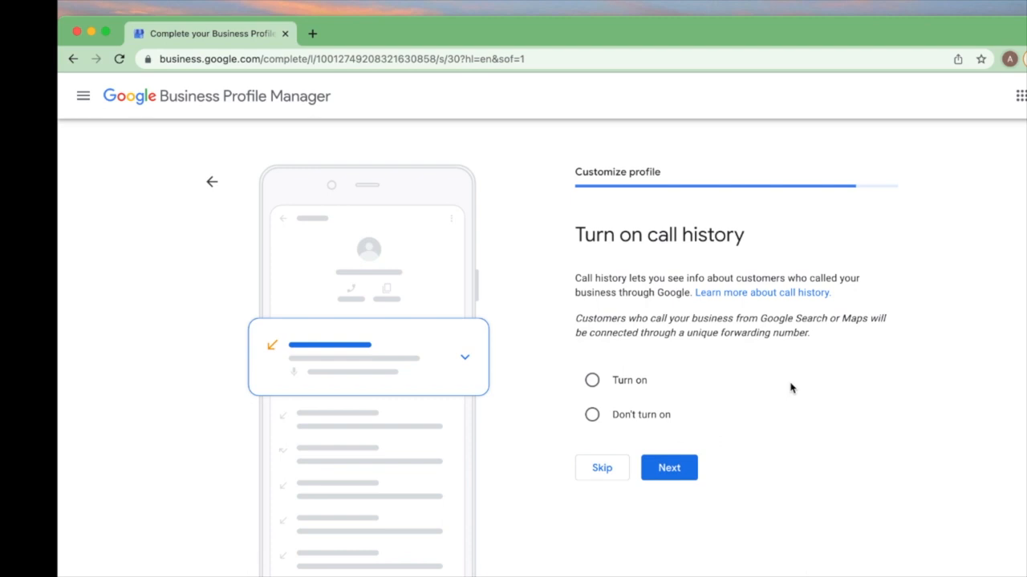
{"action": "left_click", "coordinate": [602, 469]}
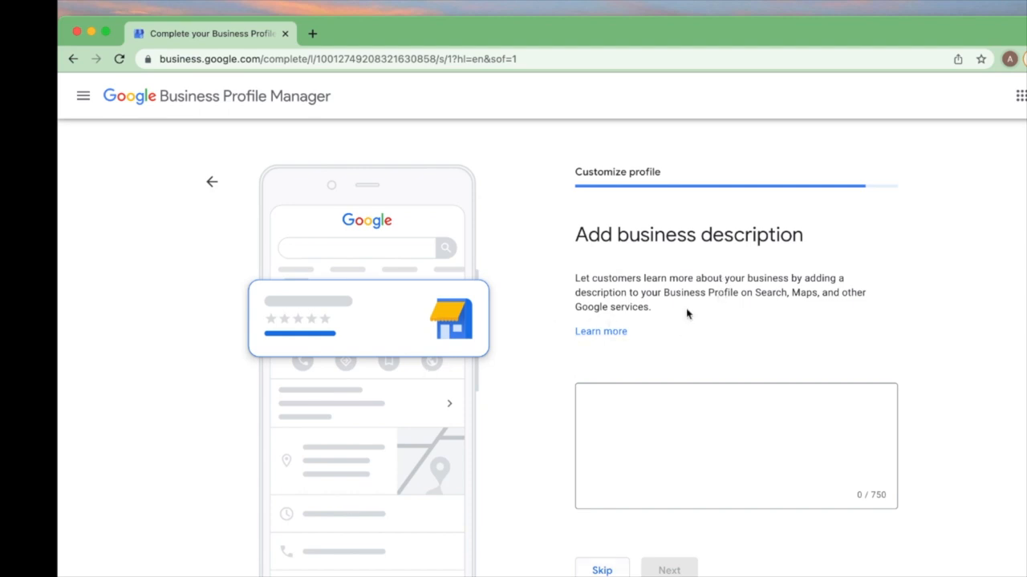
- Enter the description 'This is my description of my business.' and continue
{"action": "left_click", "coordinate": [621, 425]}
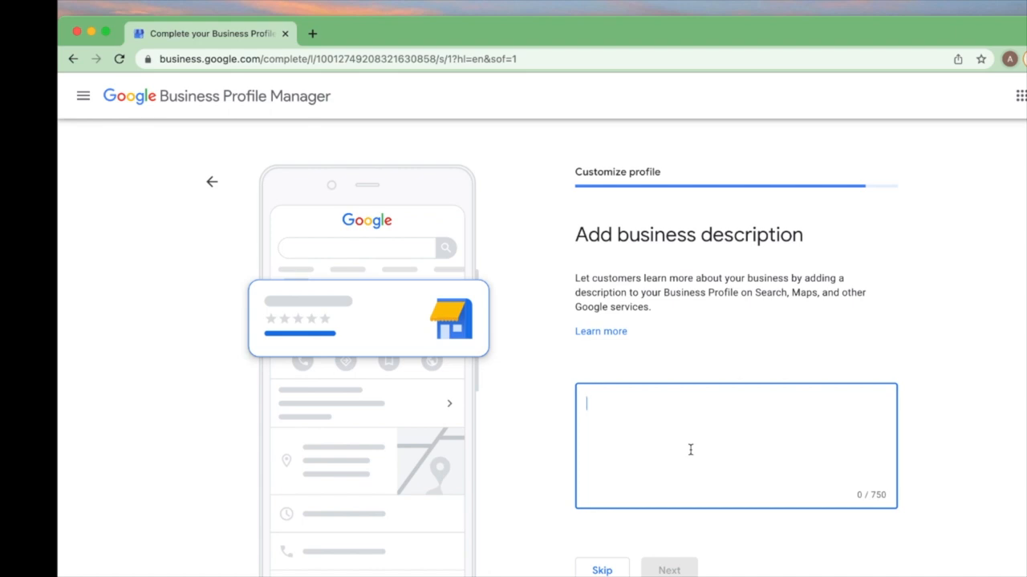
{"action": "type", "text": "This is my description of my business."}
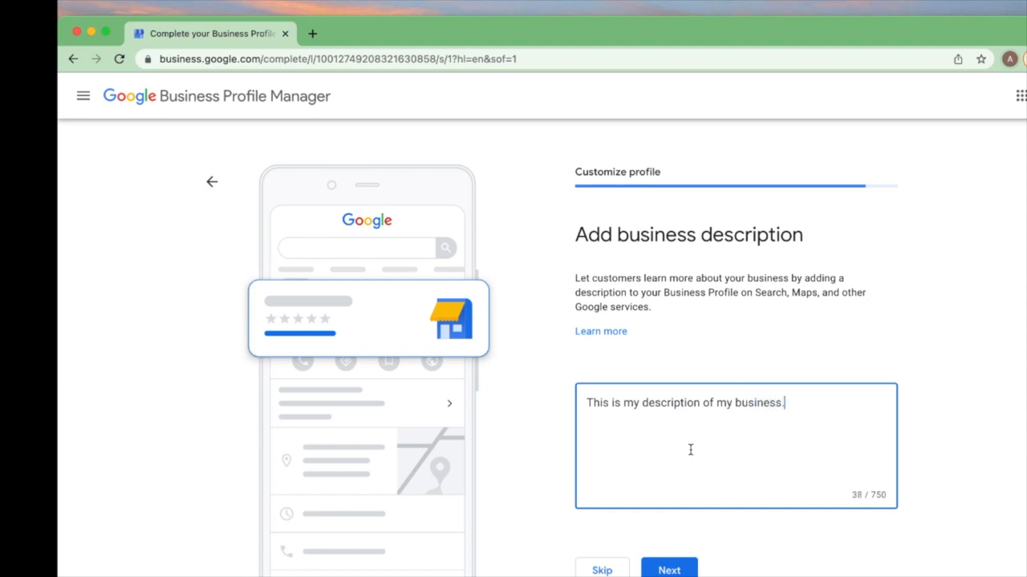
{"action": "left_click", "coordinate": [651, 570]}
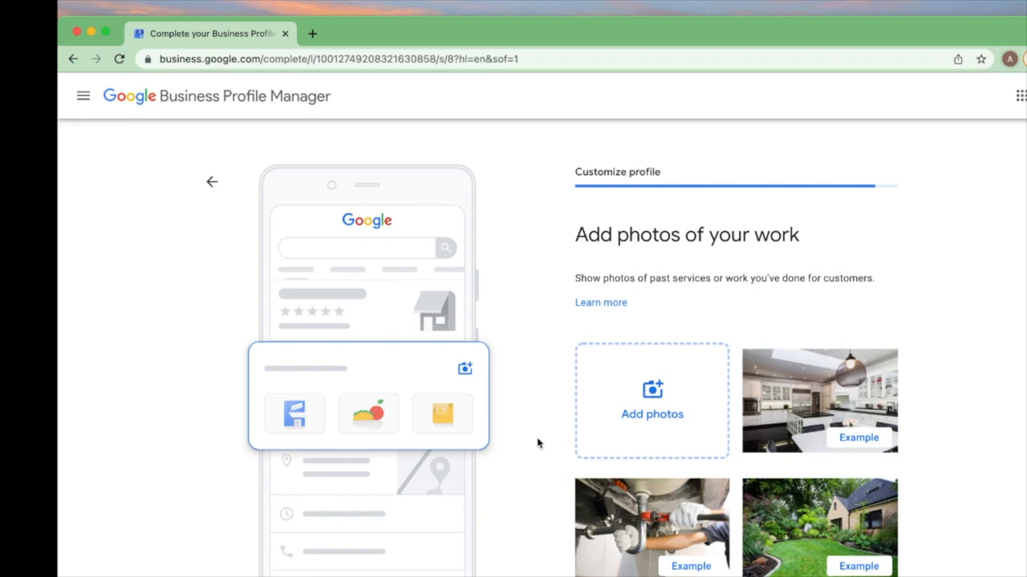
- Add photos from the computer, opening the Grass Monkey Mowing Google folder in list view
{"action": "left_click", "coordinate": [665, 407]}
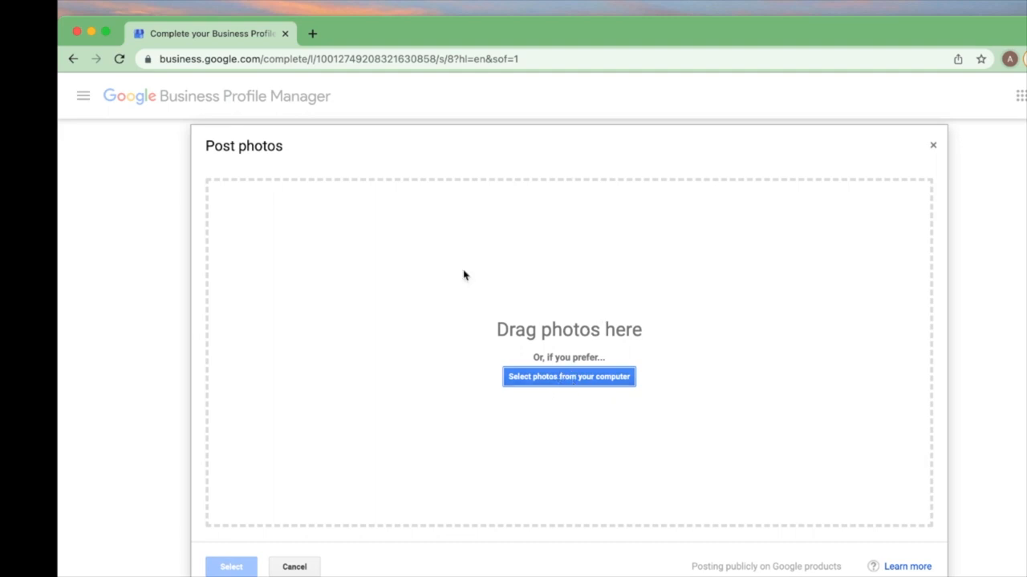
{"action": "left_click", "coordinate": [569, 379]}
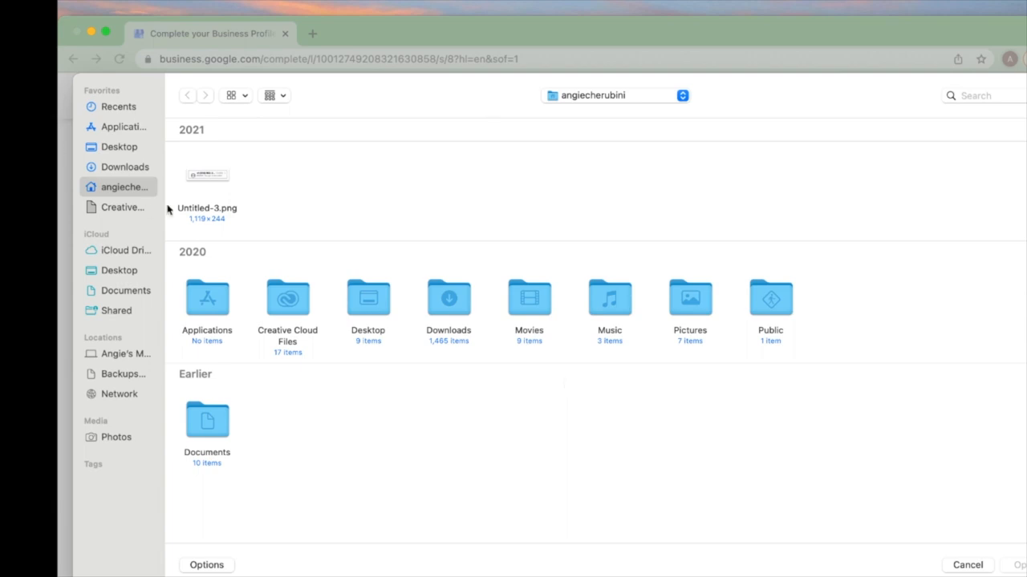
{"action": "left_click", "coordinate": [120, 151]}
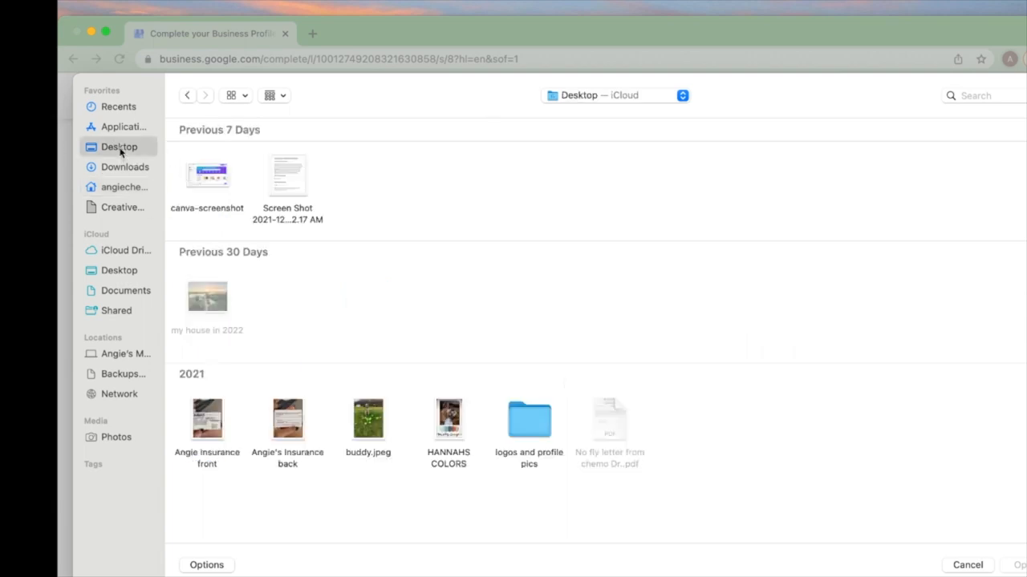
{"action": "left_click", "coordinate": [112, 169]}
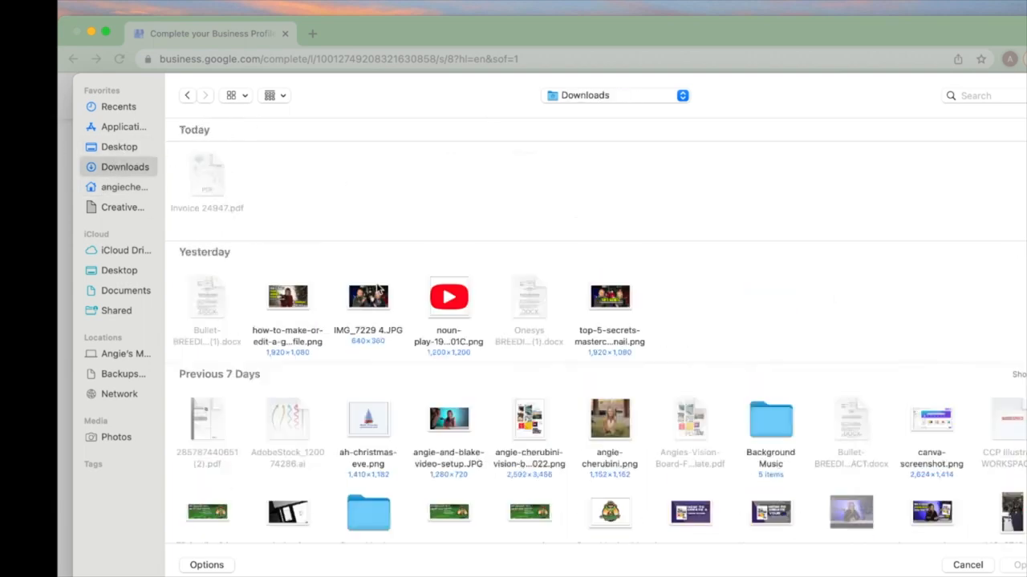
{"action": "scroll", "coordinate": [377, 286], "scroll_direction": "down", "scroll_amount": 10}
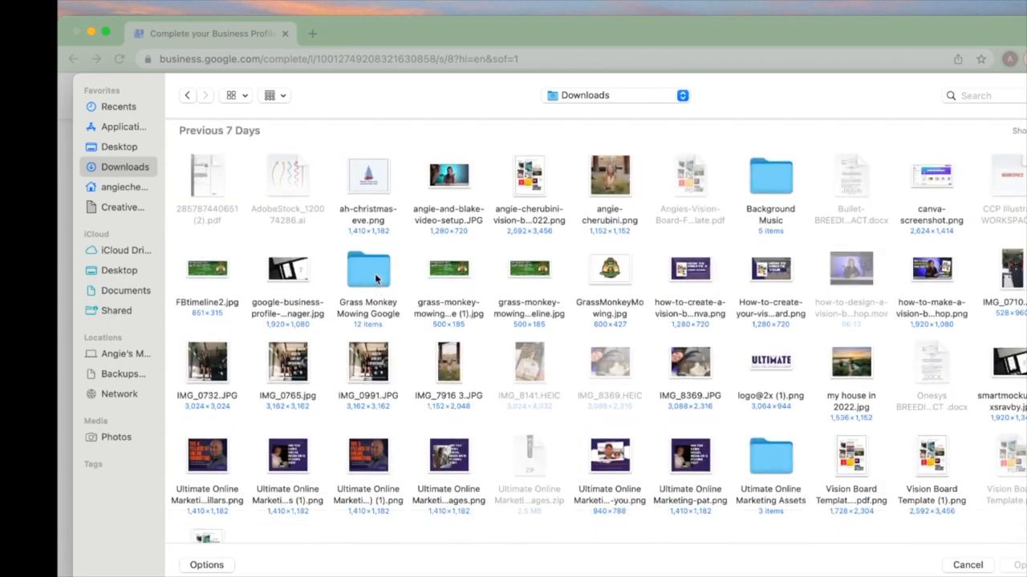
{"action": "double_click", "coordinate": [375, 278]}
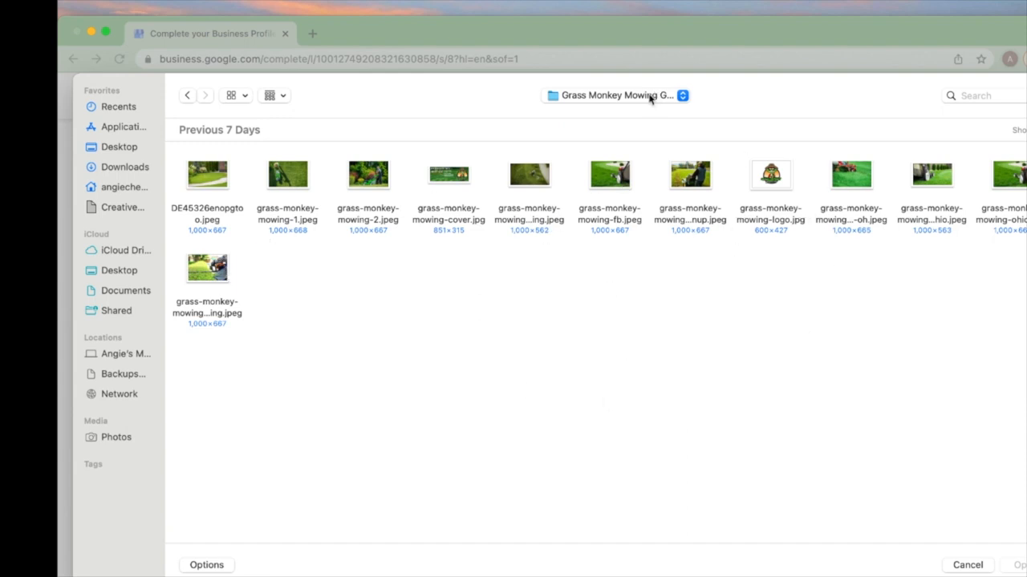
{"action": "key", "text": "super+2"}
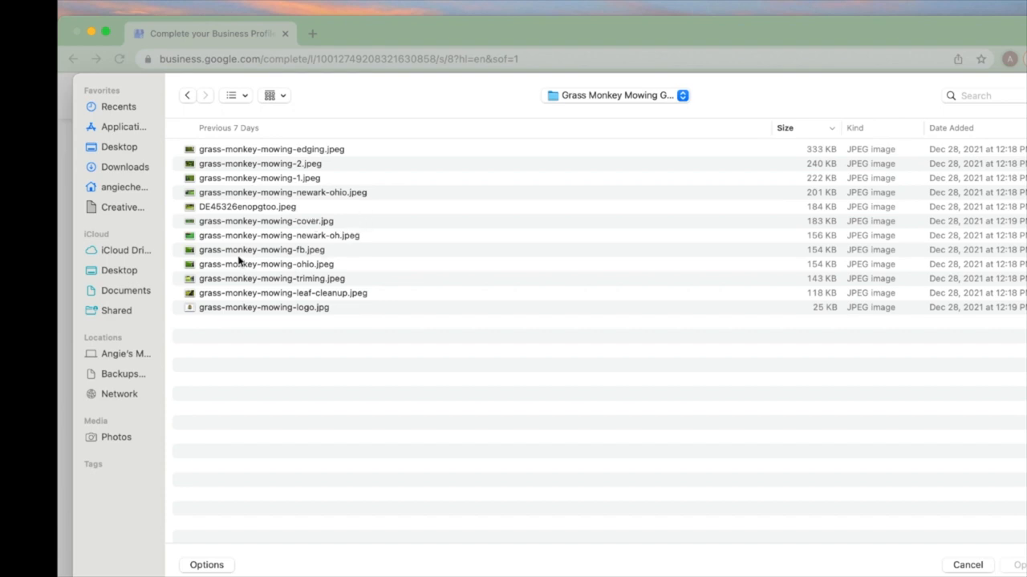
- Rename DE45326enopgtoo.jpeg to ohio-lawncare-service.jpeg
{"action": "left_click", "coordinate": [227, 208]}
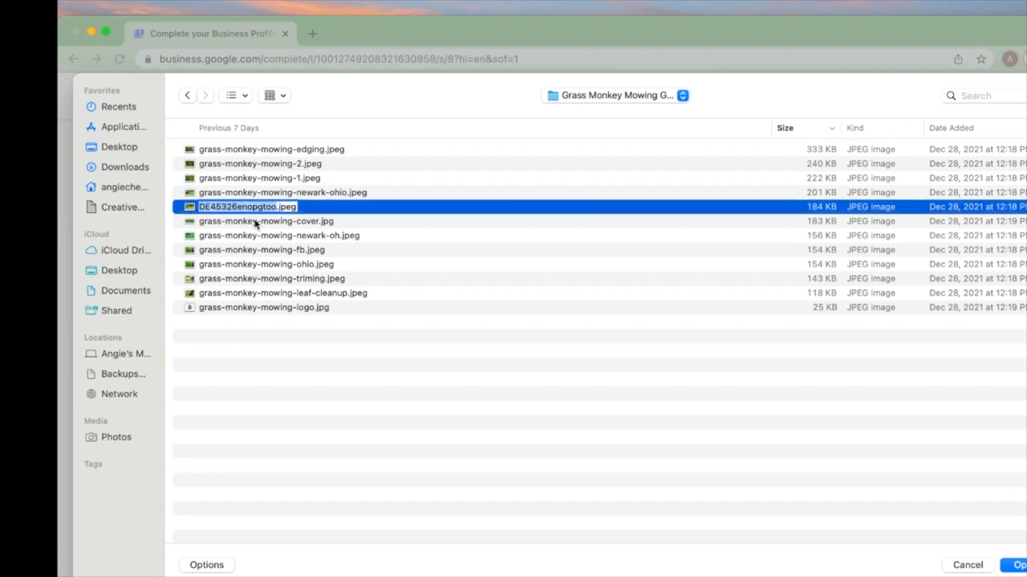
{"action": "type", "text": "ohio-g"}
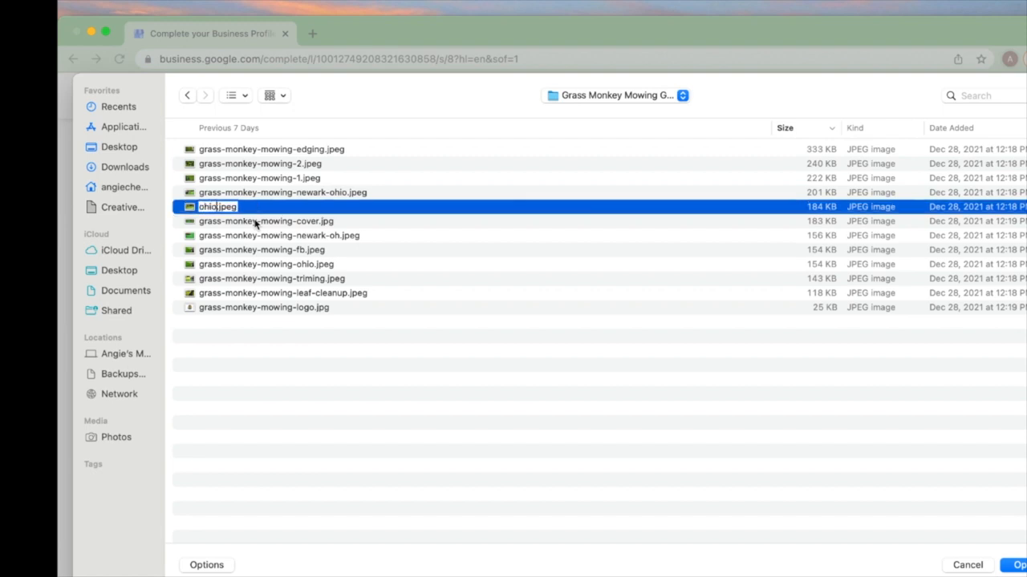
{"action": "type", "text": "rass"}
{"action": "key", "text": "BackSpace"}
{"action": "key", "text": "BackSpace"}
{"action": "key", "text": "BackSpace"}
{"action": "key", "text": "BackSpace"}
{"action": "key", "text": "BackSpace"}
{"action": "type", "text": "lawncare-service"}
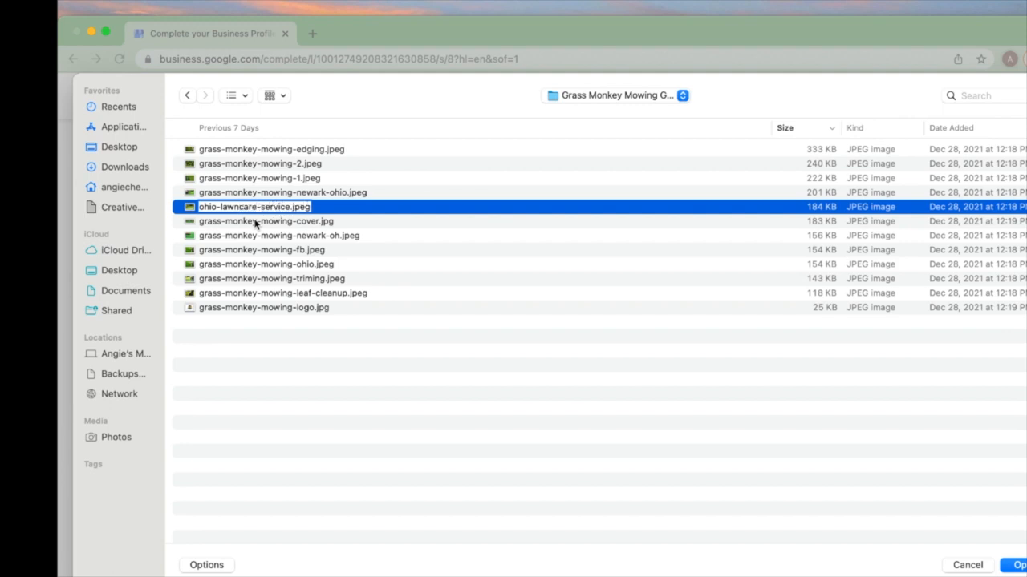
{"action": "left_click", "coordinate": [415, 259]}
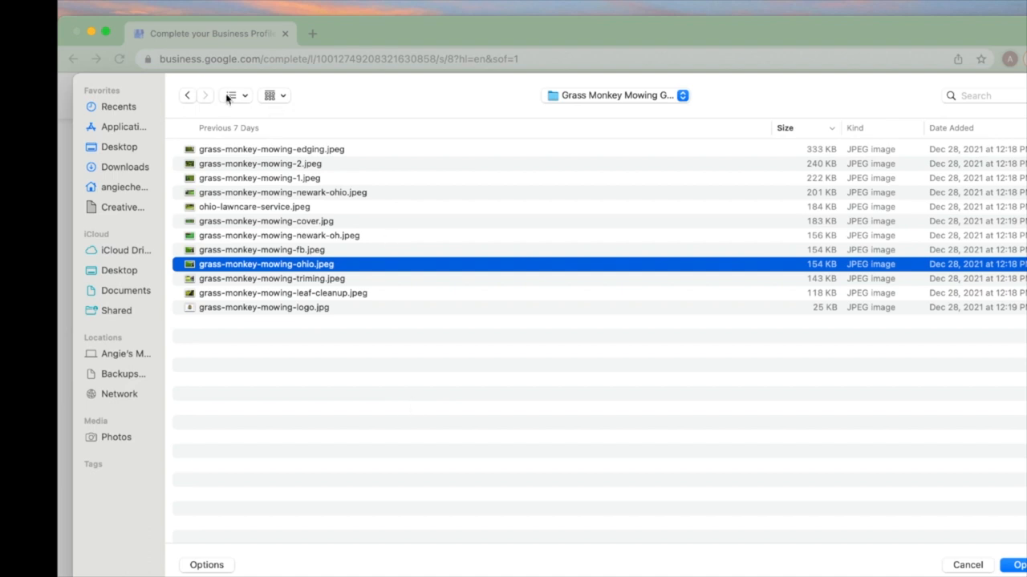
- Select all 12 photos from grass-monkey-mowing-edging.jpeg down, and upload them
{"action": "left_click", "coordinate": [223, 150]}
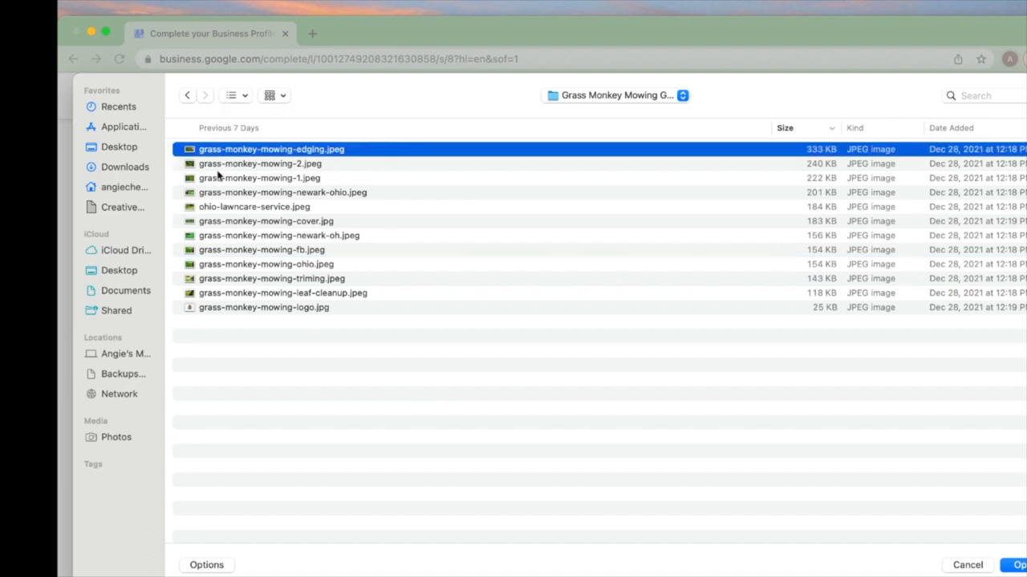
{"action": "left_click", "coordinate": [252, 309], "text": "shift"}
{"action": "left_click", "coordinate": [1017, 566]}
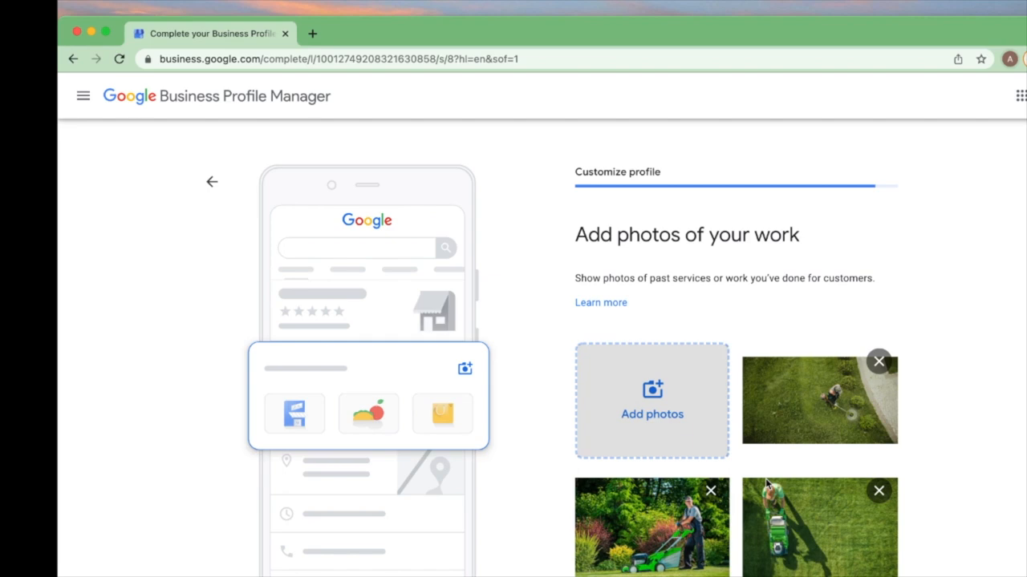
{"action": "scroll", "coordinate": [902, 482], "scroll_direction": "down", "scroll_amount": 5}
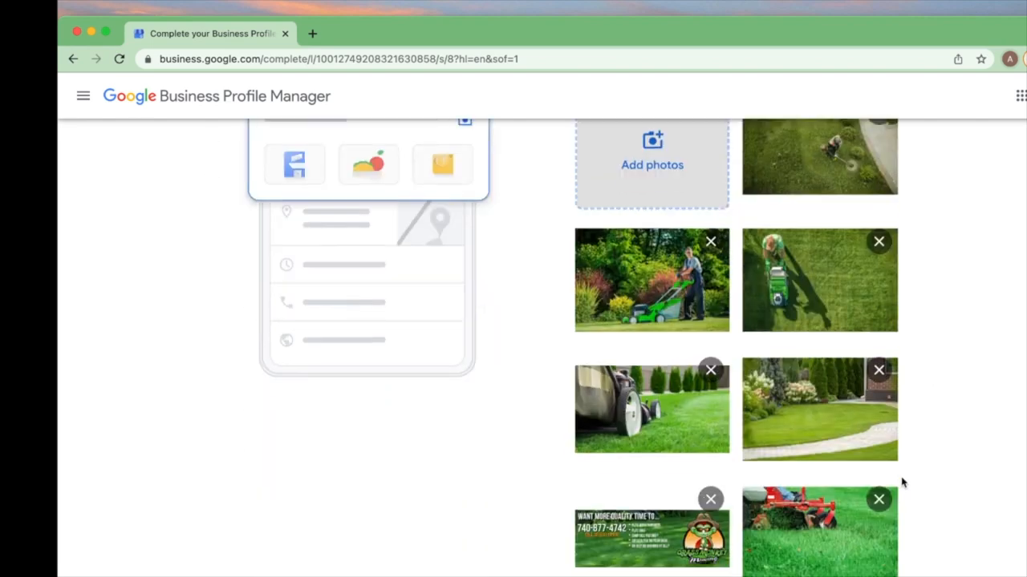
{"action": "scroll", "coordinate": [901, 481], "scroll_direction": "down", "scroll_amount": 3}
{"action": "scroll", "coordinate": [901, 481], "scroll_direction": "up", "scroll_amount": 8}
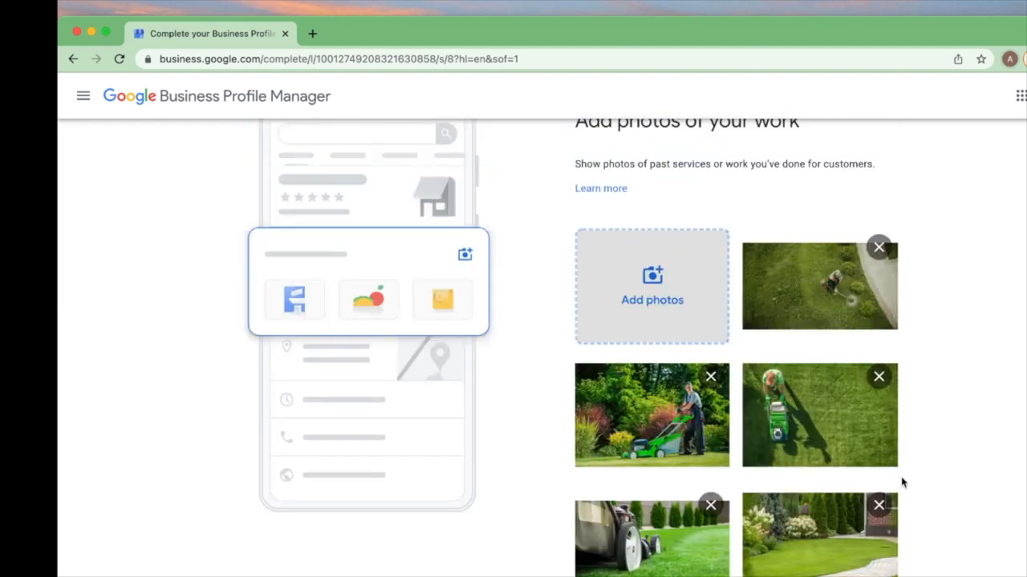
{"action": "scroll", "coordinate": [901, 482], "scroll_direction": "down", "scroll_amount": 8}
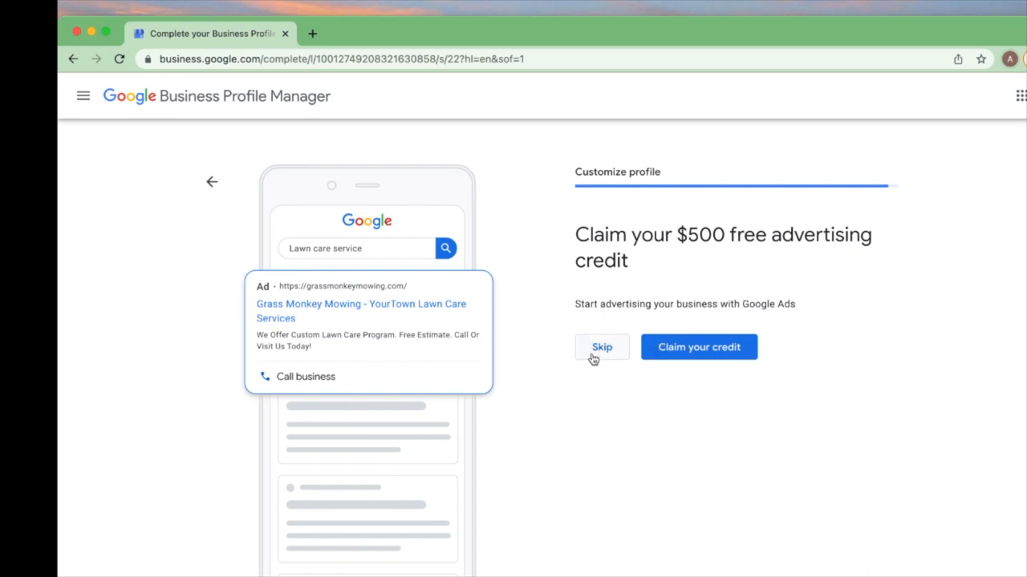
- Skip the $500 ad credit, continue, and dismiss the welcome message
{"action": "left_click", "coordinate": [592, 359]}
{"action": "left_click", "coordinate": [622, 385]}
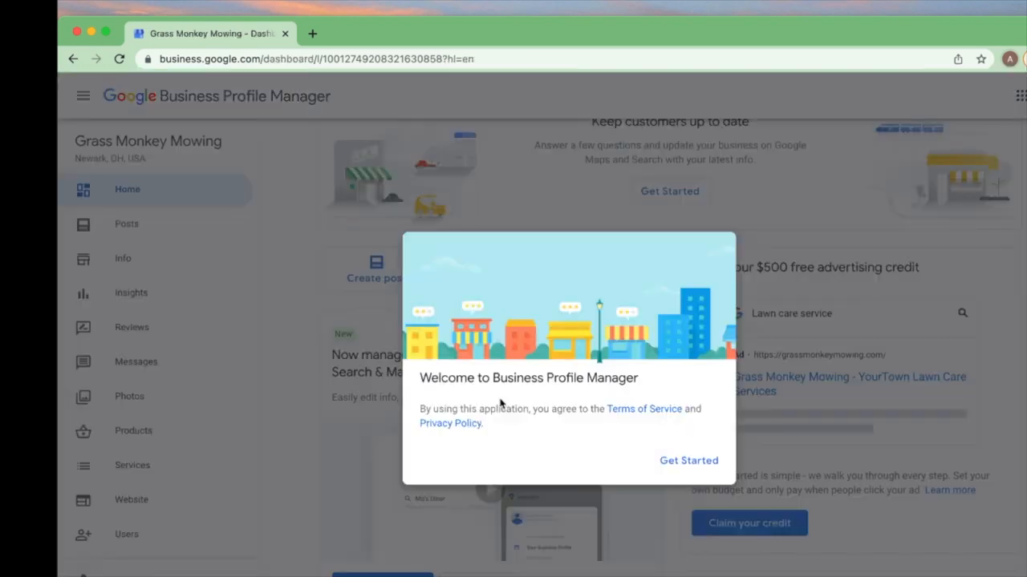
{"action": "left_click", "coordinate": [706, 466]}
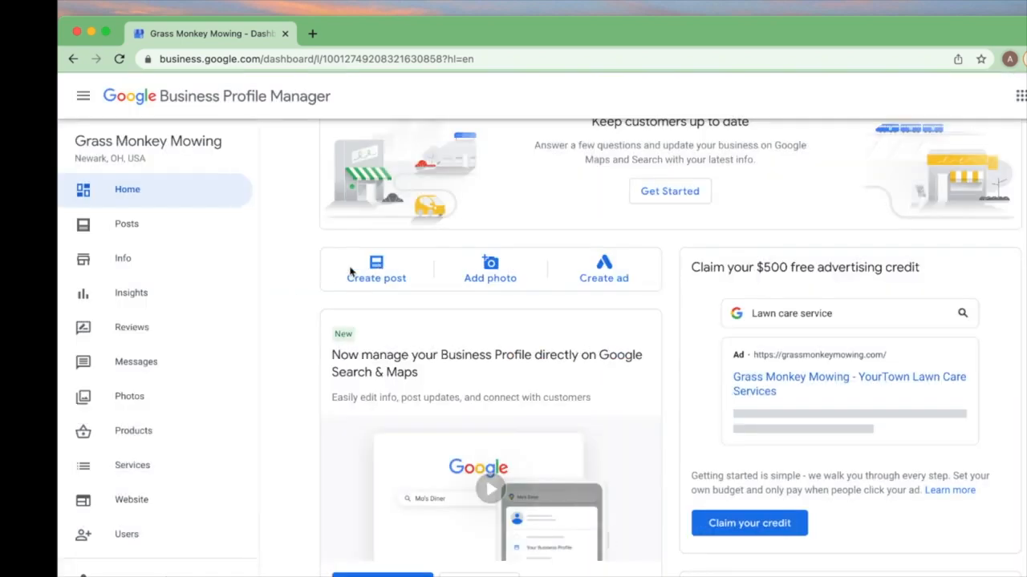
- Look over the dashboard, then open the business Info page
{"action": "scroll", "coordinate": [329, 277], "scroll_direction": "down", "scroll_amount": 3}
{"action": "scroll", "coordinate": [329, 278], "scroll_direction": "down", "scroll_amount": 3}
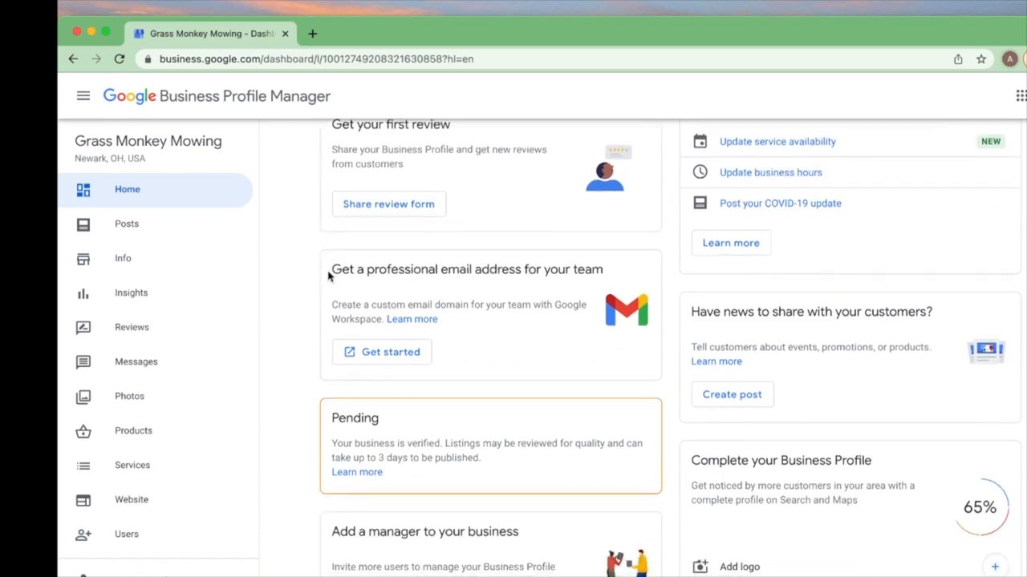
{"action": "scroll", "coordinate": [329, 277], "scroll_direction": "down", "scroll_amount": 1}
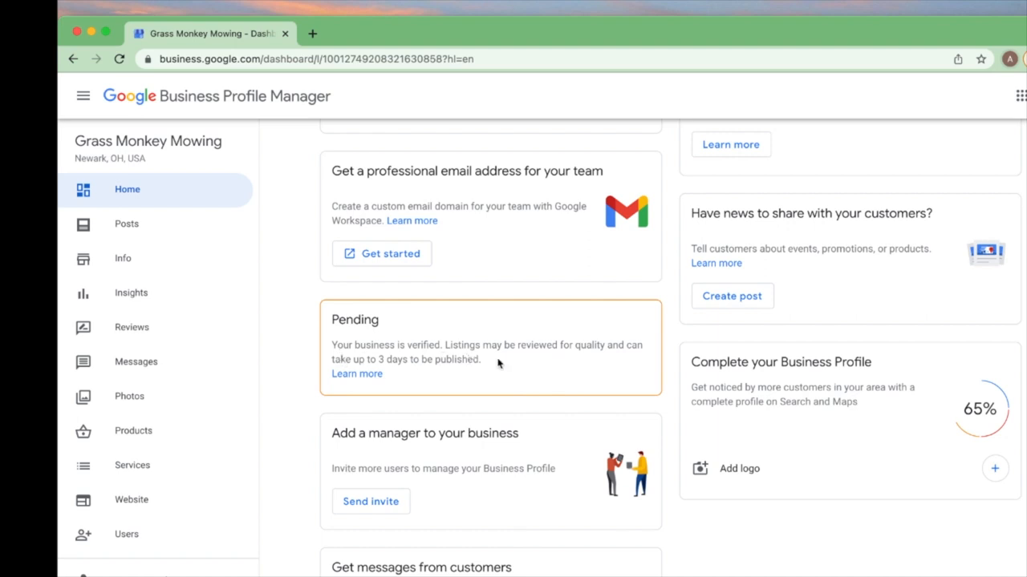
{"action": "scroll", "coordinate": [553, 347], "scroll_direction": "up", "scroll_amount": 6}
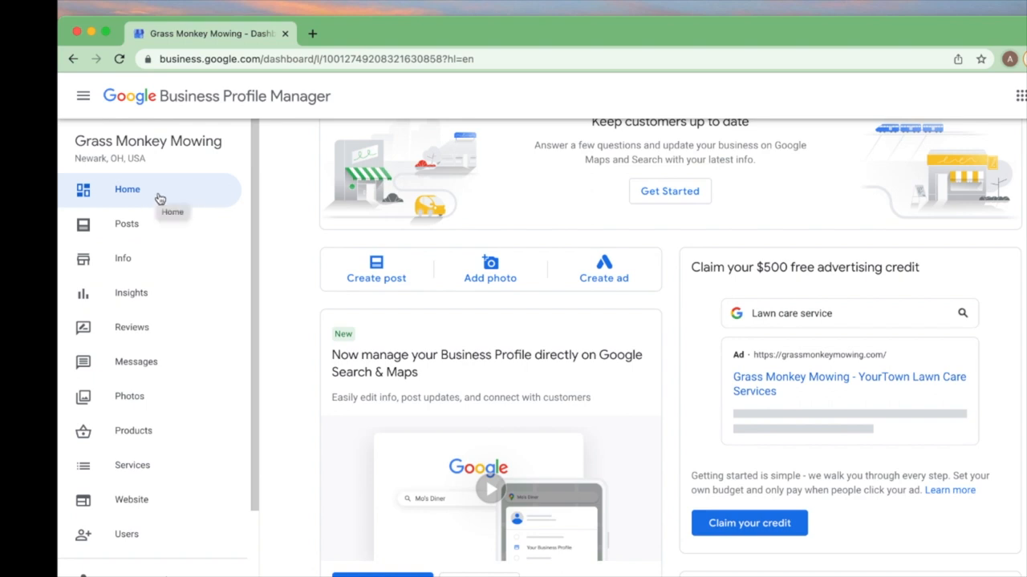
{"action": "left_click", "coordinate": [129, 263]}
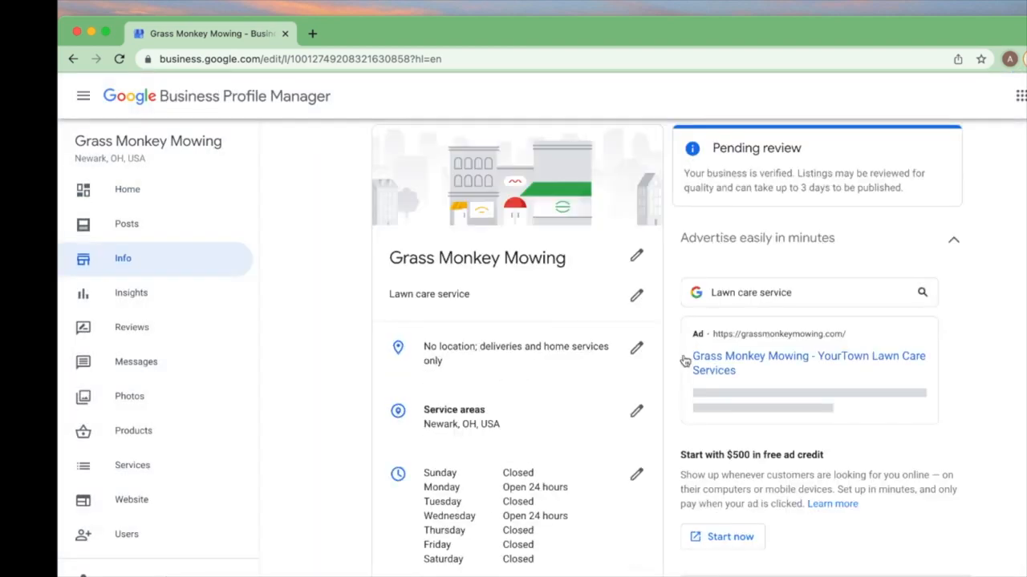
{"action": "scroll", "coordinate": [543, 376], "scroll_direction": "down", "scroll_amount": 2}
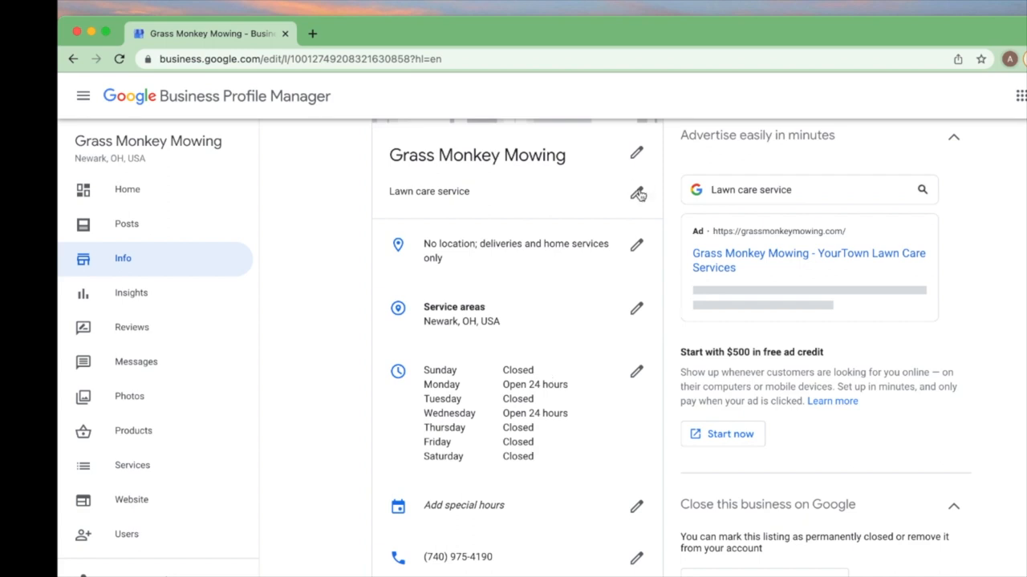
{"action": "scroll", "coordinate": [552, 234], "scroll_direction": "down", "scroll_amount": 1}
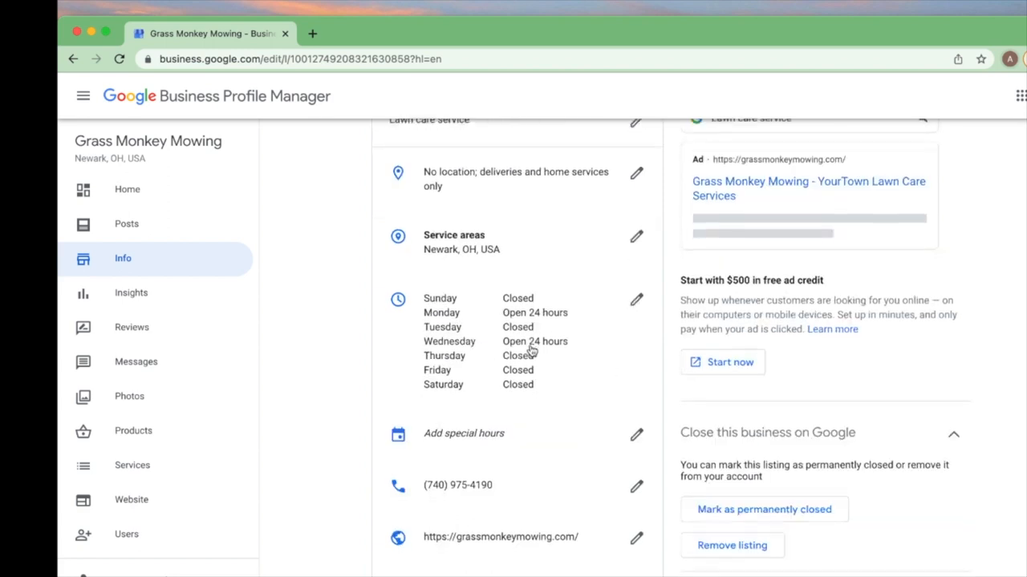
{"action": "scroll", "coordinate": [566, 370], "scroll_direction": "down", "scroll_amount": 1}
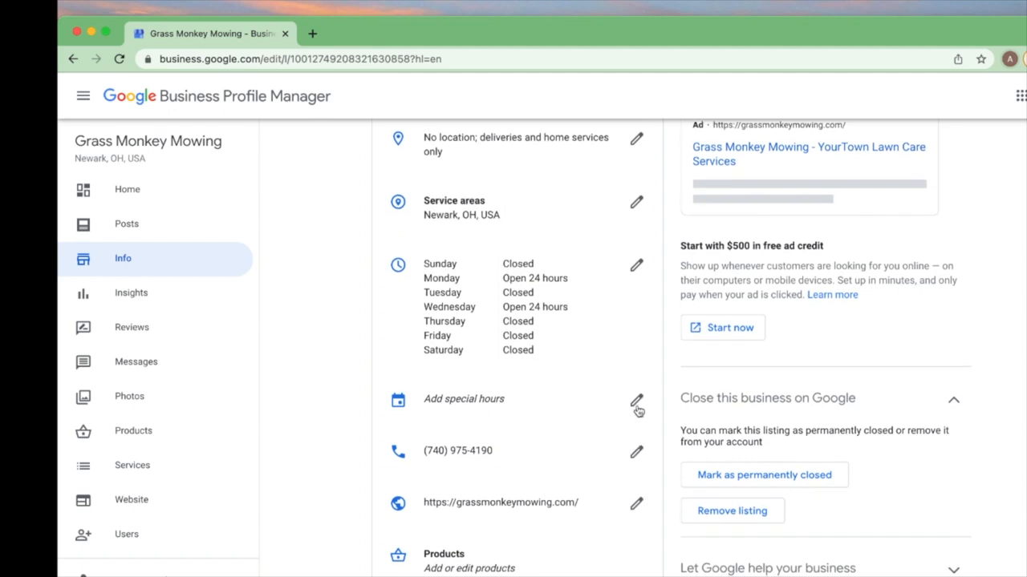
{"action": "scroll", "coordinate": [637, 410], "scroll_direction": "down", "scroll_amount": 1}
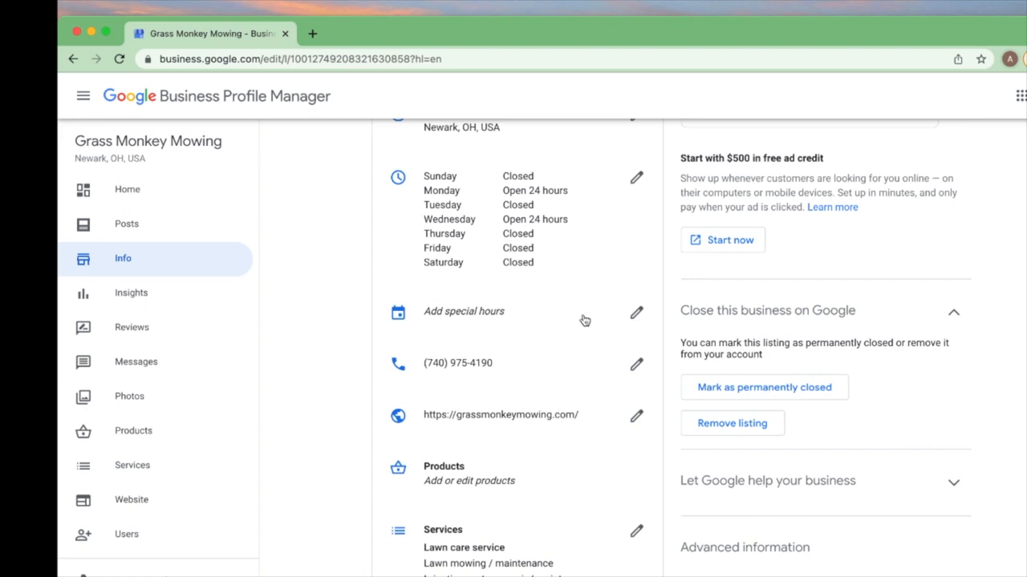
{"action": "scroll", "coordinate": [629, 375], "scroll_direction": "down", "scroll_amount": 3}
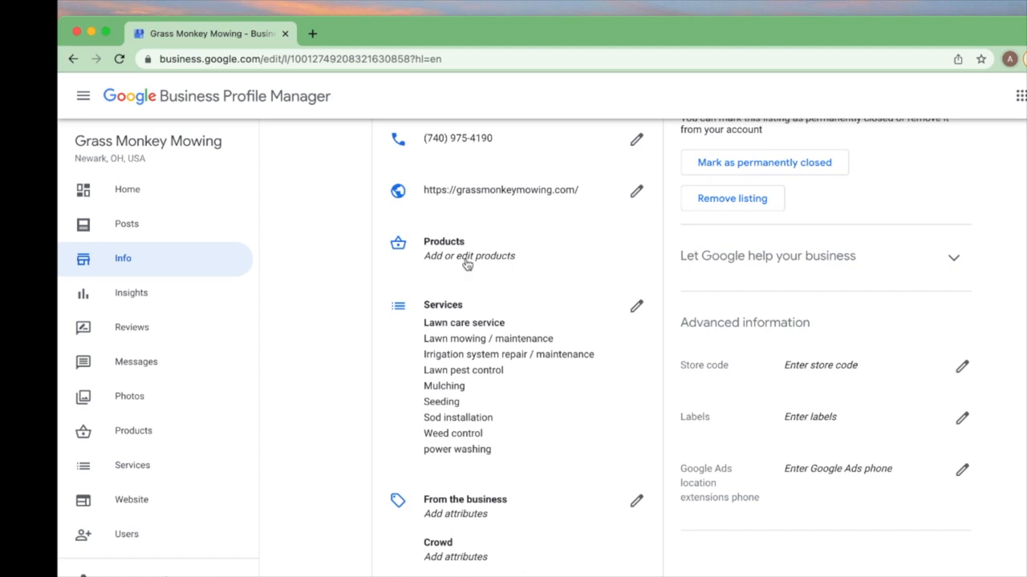
{"action": "scroll", "coordinate": [553, 411], "scroll_direction": "down", "scroll_amount": 3}
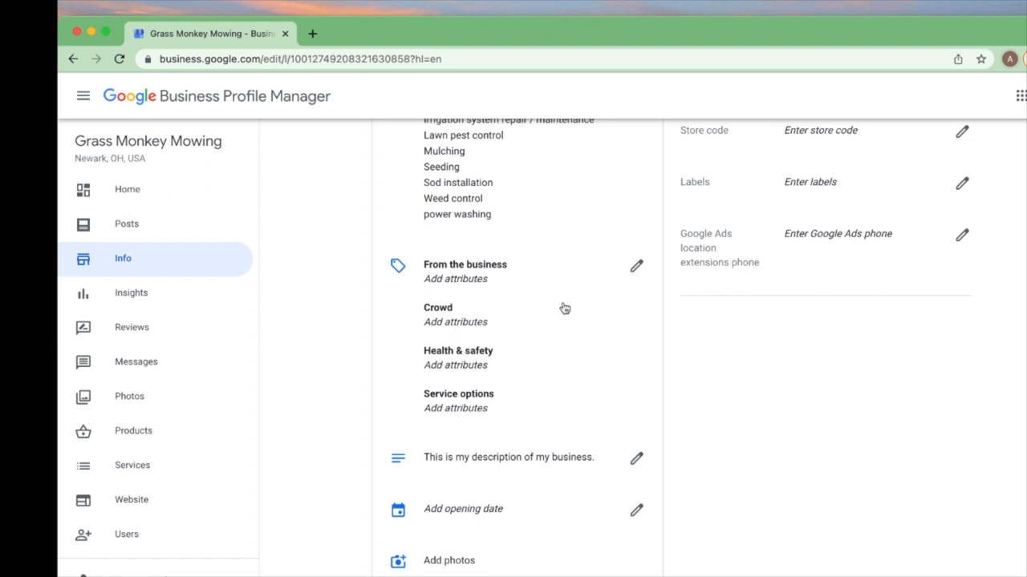
{"action": "left_click", "coordinate": [636, 270]}
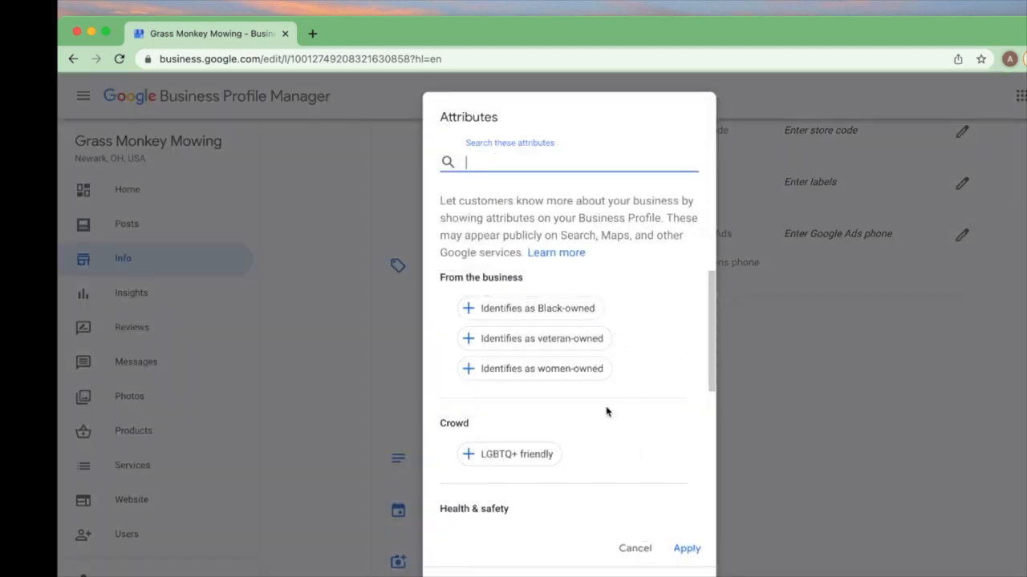
{"action": "scroll", "coordinate": [558, 405], "scroll_direction": "down", "scroll_amount": 1}
{"action": "scroll", "coordinate": [558, 405], "scroll_direction": "down", "scroll_amount": 5}
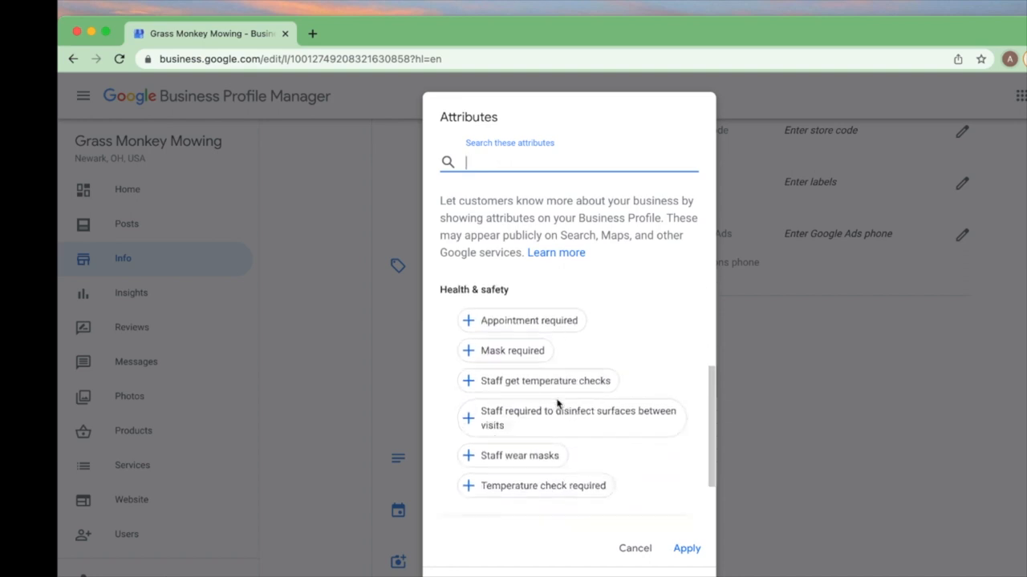
{"action": "scroll", "coordinate": [550, 426], "scroll_direction": "up", "scroll_amount": 2}
{"action": "scroll", "coordinate": [550, 426], "scroll_direction": "down", "scroll_amount": 2}
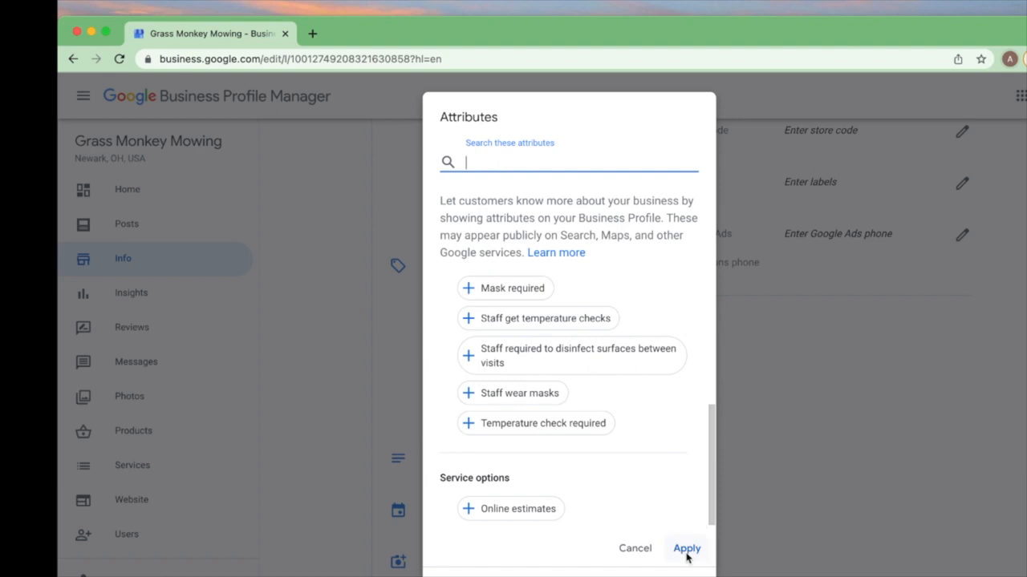
{"action": "left_click", "coordinate": [633, 551]}
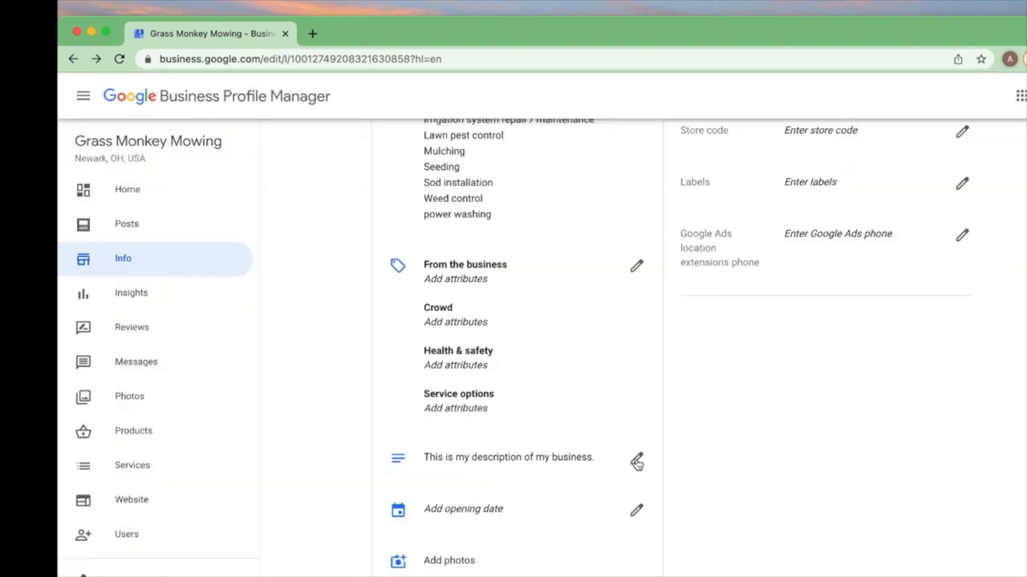
{"action": "left_click", "coordinate": [502, 516]}
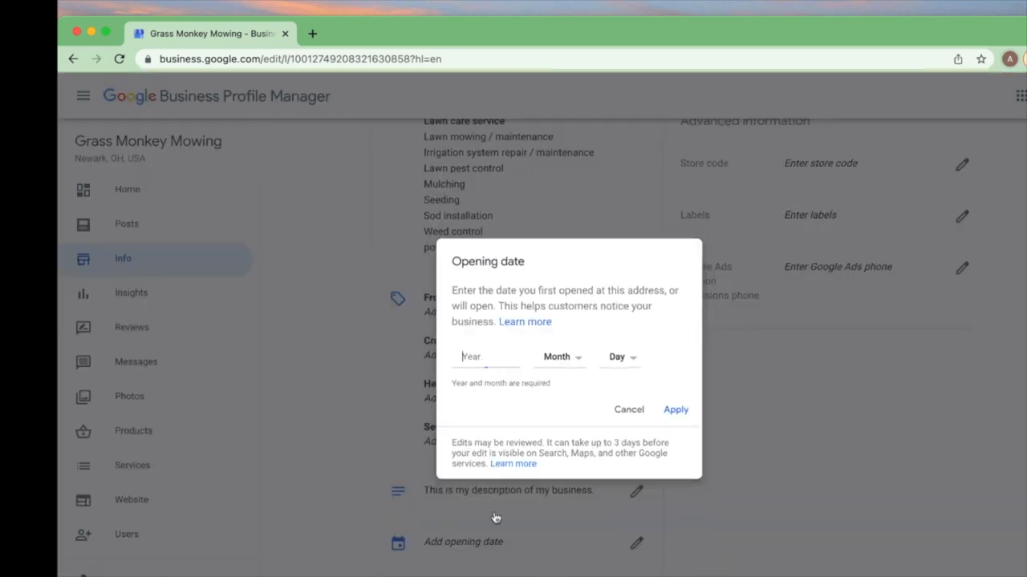
{"action": "left_click", "coordinate": [634, 412]}
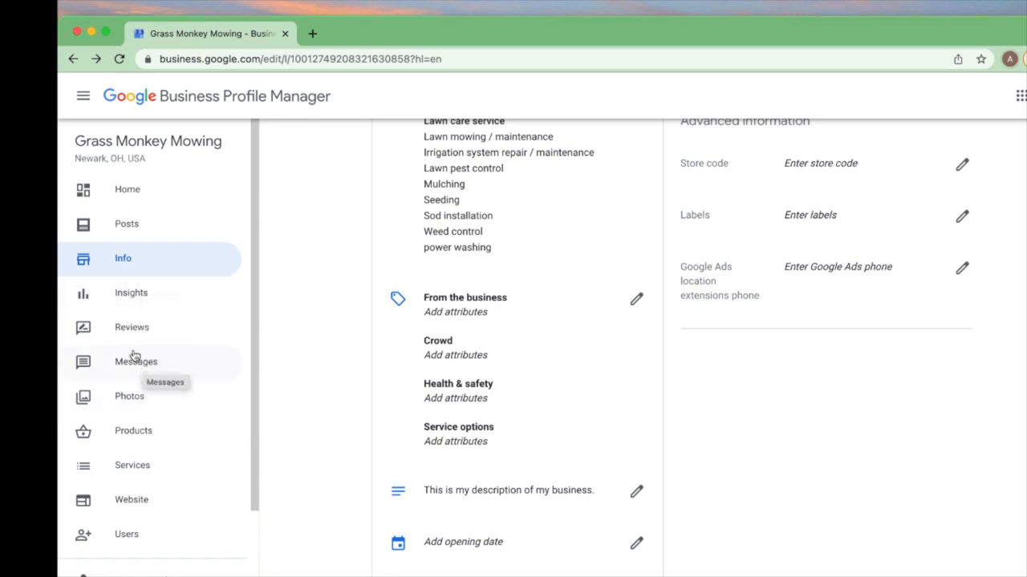
- Pass through Insights, Reviews and Messages to Photos, and dismiss the posting tip
{"action": "left_click", "coordinate": [128, 294]}
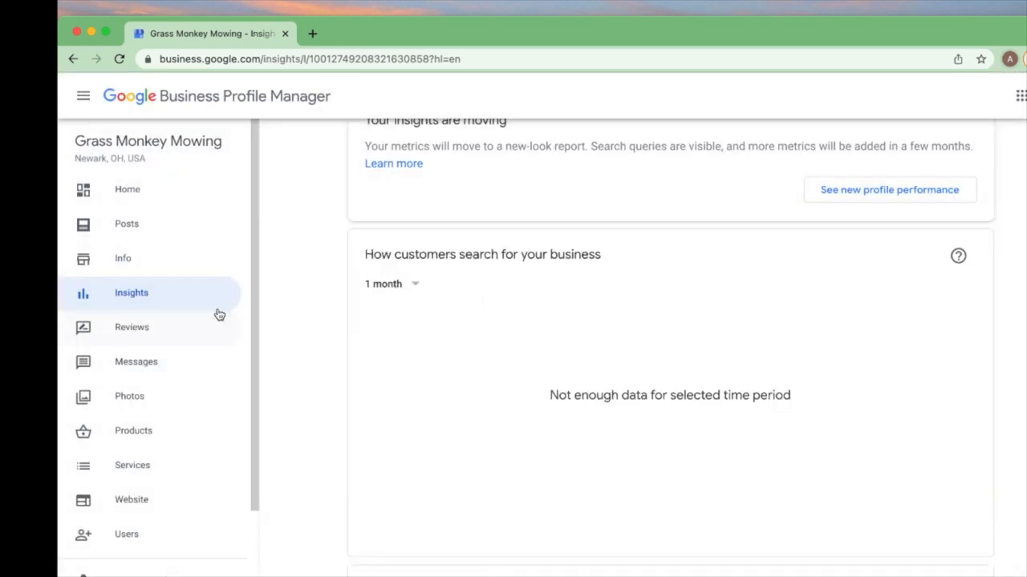
{"action": "left_click", "coordinate": [131, 331]}
{"action": "left_click", "coordinate": [145, 364]}
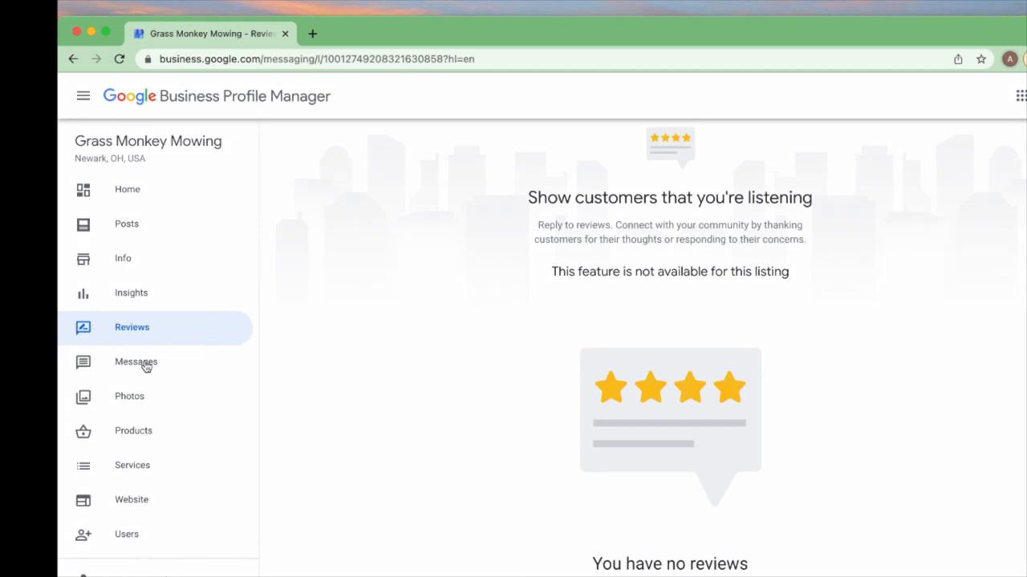
{"action": "left_click", "coordinate": [130, 399]}
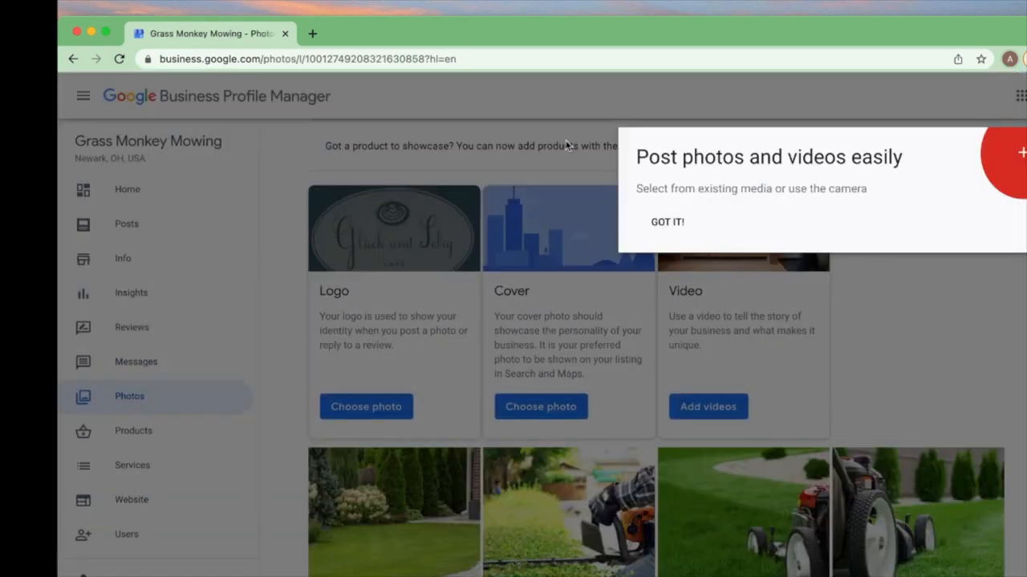
{"action": "left_click", "coordinate": [667, 223]}
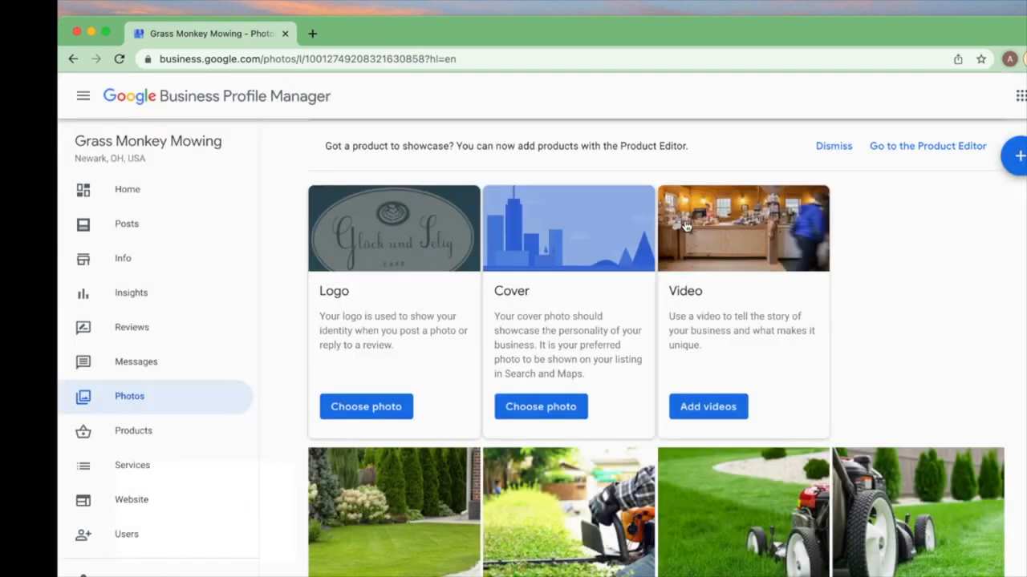
- Upload grass-monkey-mowing-logo.jpg from the computer as the logo image
{"action": "left_click", "coordinate": [369, 407]}
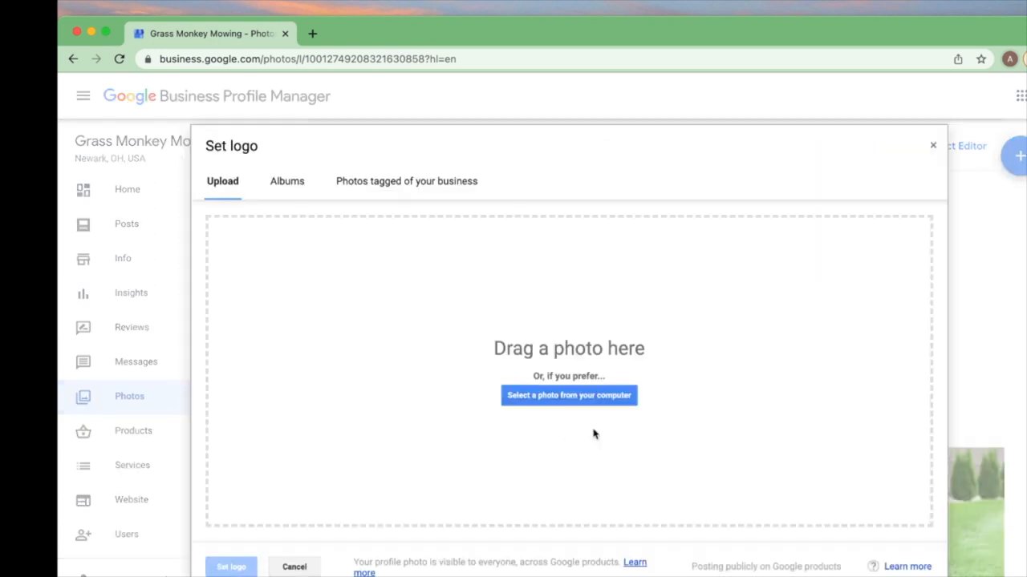
{"action": "left_click", "coordinate": [293, 185]}
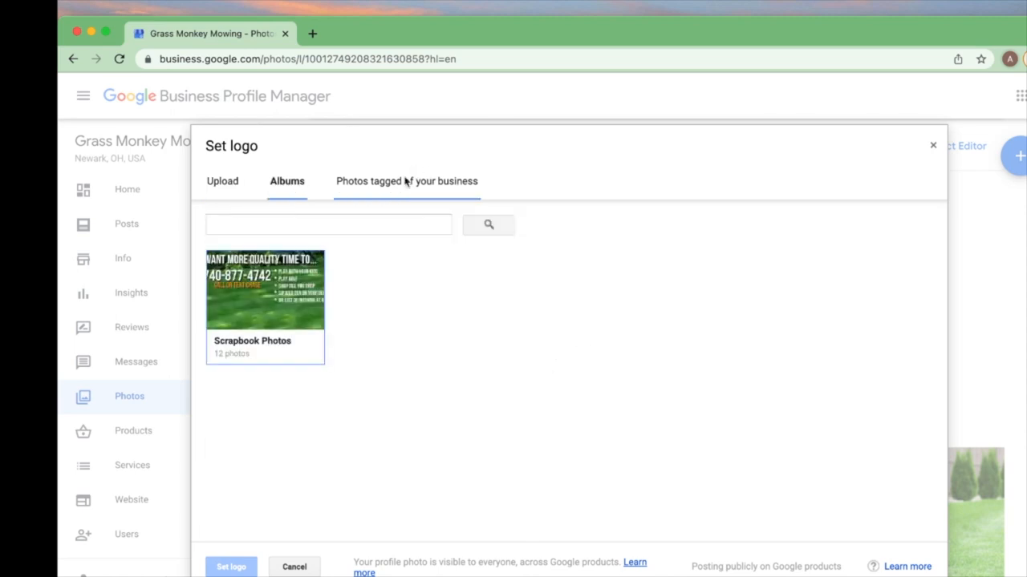
{"action": "left_click", "coordinate": [233, 188]}
{"action": "left_click", "coordinate": [932, 147]}
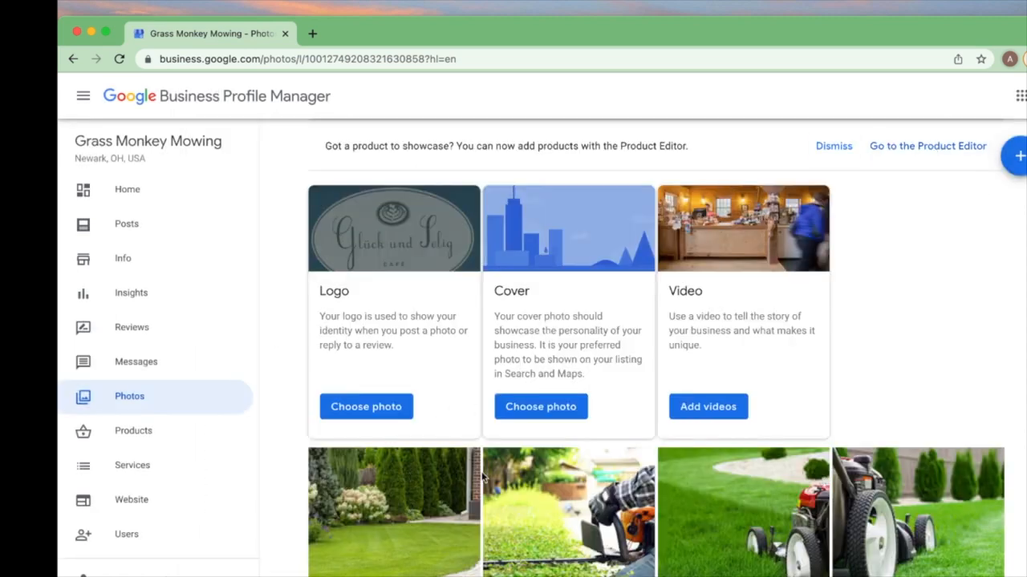
{"action": "scroll", "coordinate": [401, 441], "scroll_direction": "down", "scroll_amount": 1}
{"action": "left_click", "coordinate": [376, 392]}
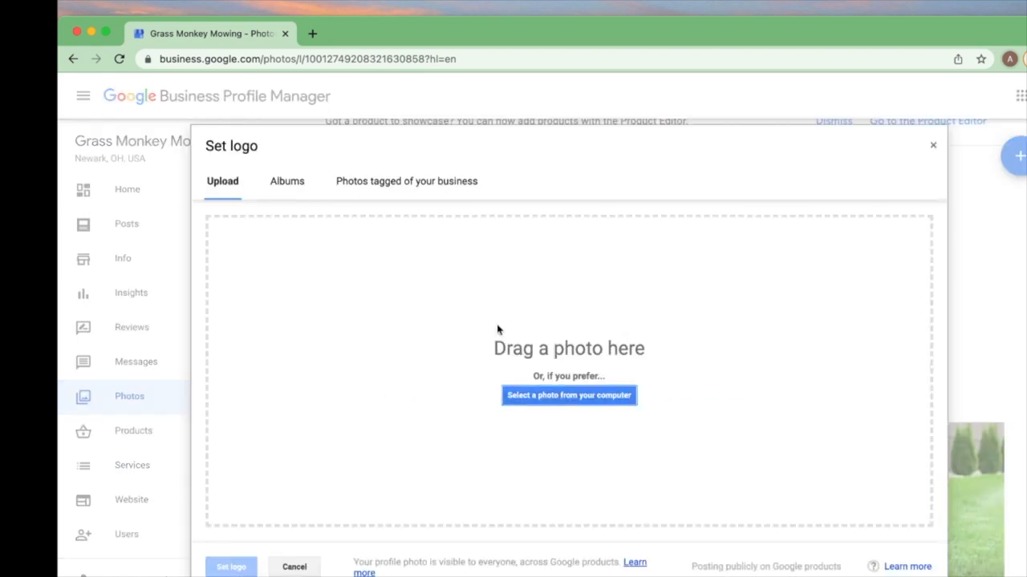
{"action": "left_click", "coordinate": [585, 401]}
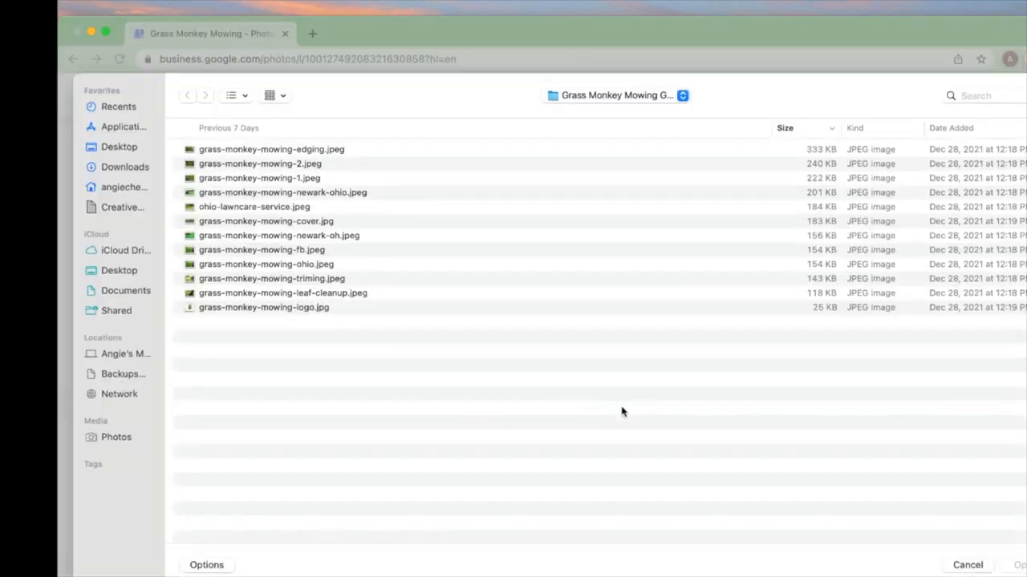
{"action": "left_click", "coordinate": [257, 308]}
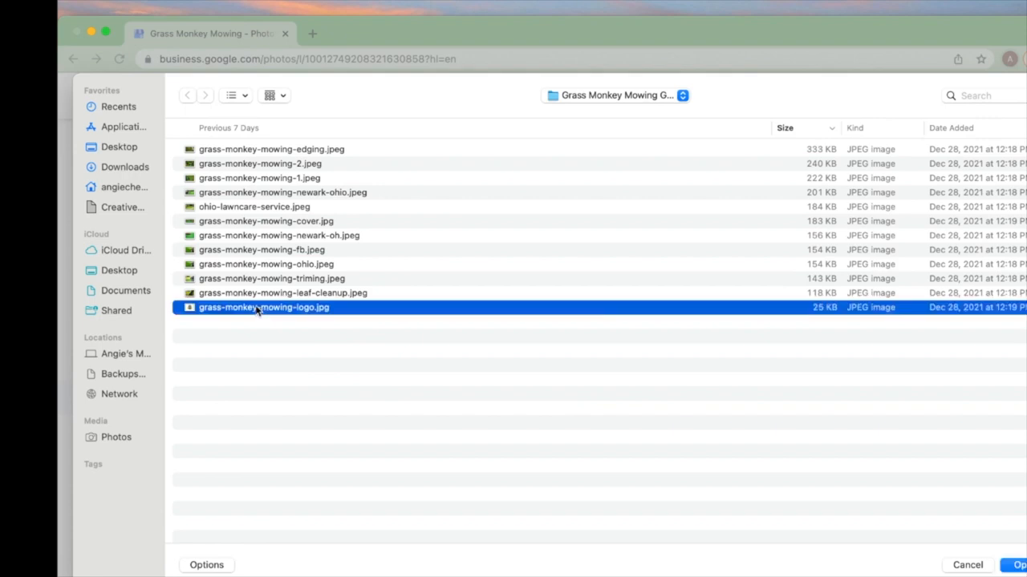
{"action": "left_click", "coordinate": [1018, 566]}
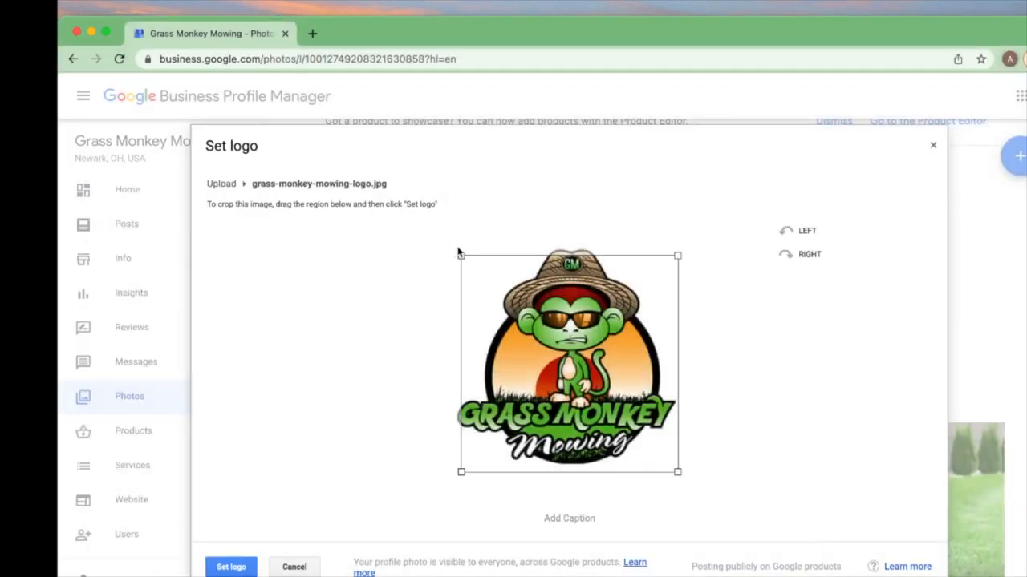
- Crop to the whole emblem, caption it Grass Monkey Mowing, and set the logo
{"action": "left_click_drag", "start_coordinate": [461, 256], "coordinate": [457, 243]}
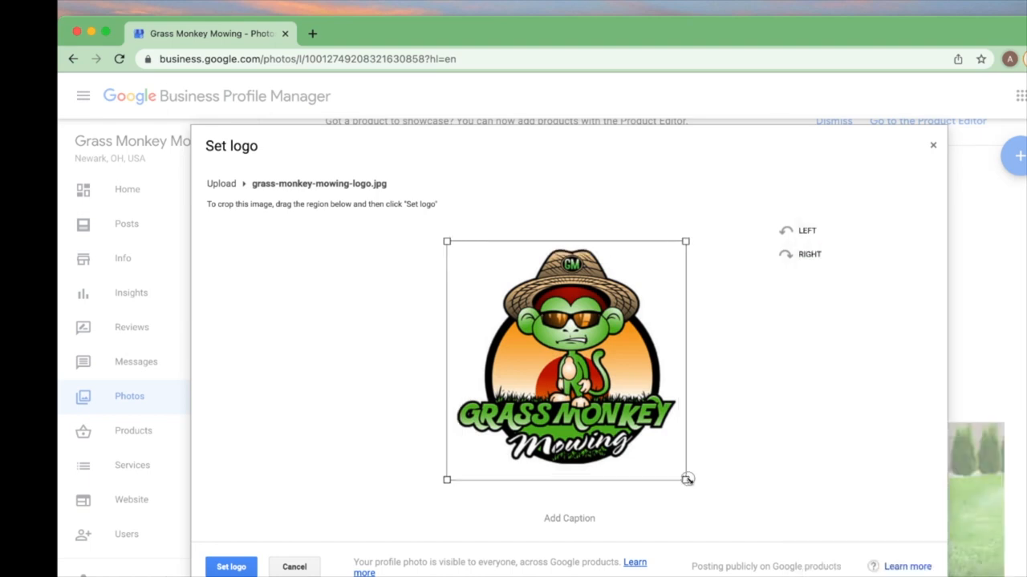
{"action": "left_click_drag", "start_coordinate": [688, 479], "coordinate": [690, 483]}
{"action": "left_click", "coordinate": [581, 522]}
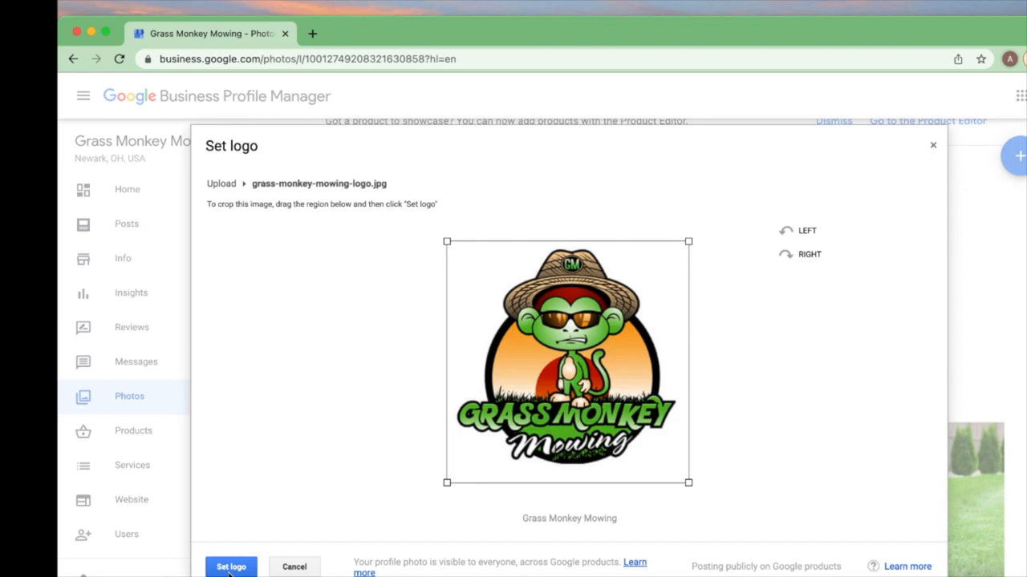
{"action": "left_click", "coordinate": [230, 567]}
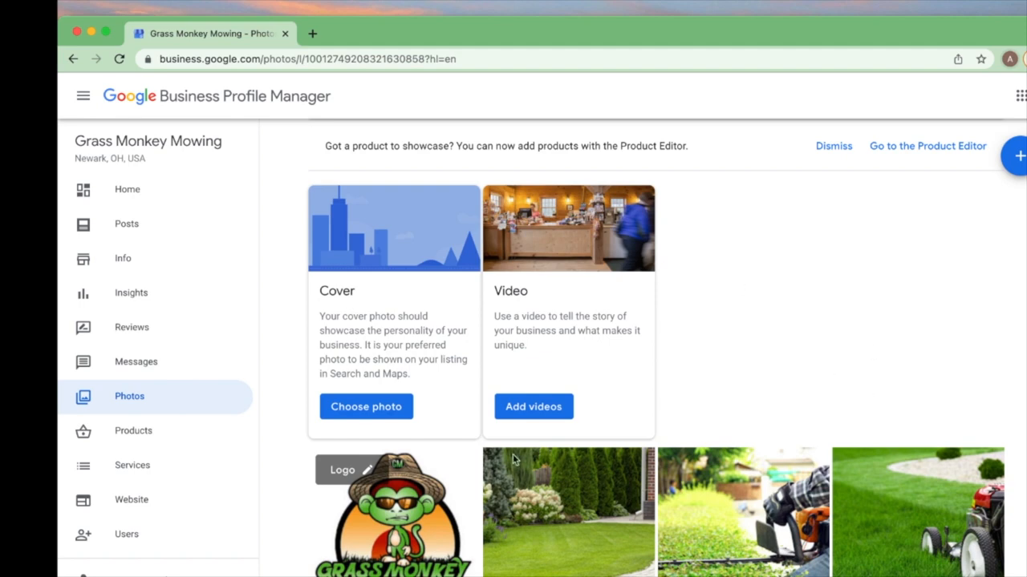
- Upload grass-monkey-mowing-cover.jpg from the computer into the Cover slot
{"action": "left_click", "coordinate": [372, 409]}
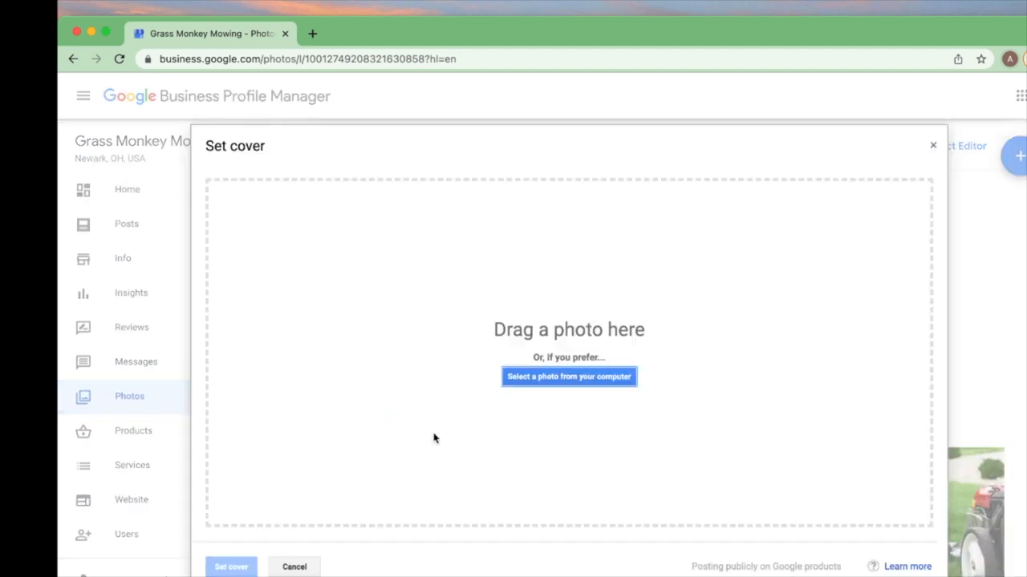
{"action": "left_click", "coordinate": [570, 379]}
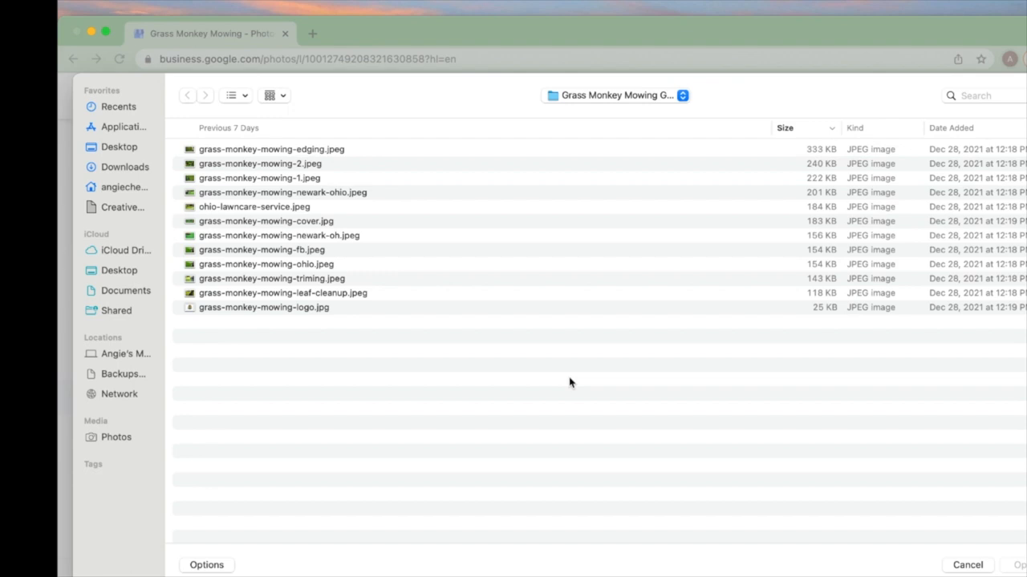
{"action": "left_click", "coordinate": [228, 225]}
{"action": "key", "text": "Return"}
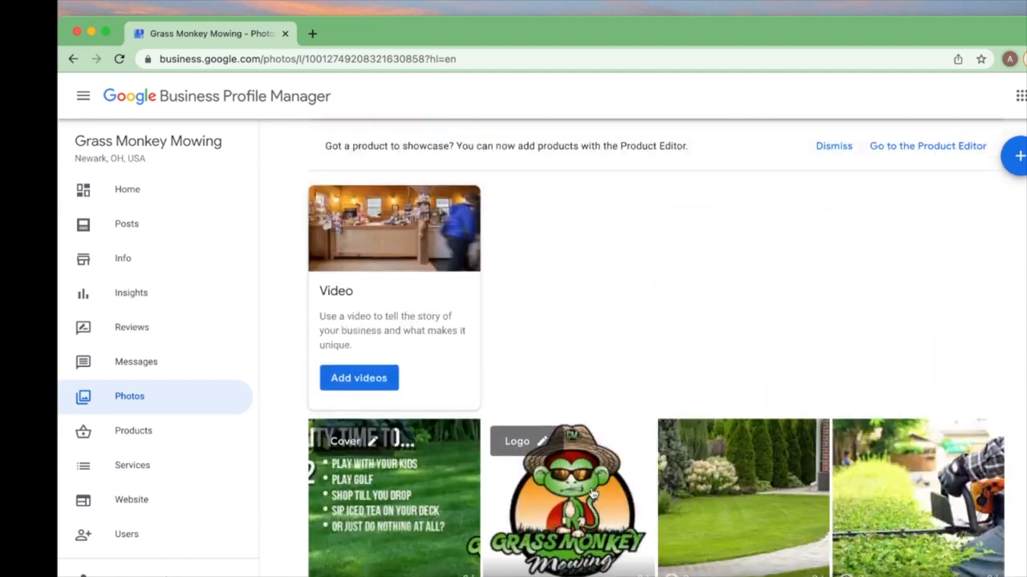
- Review the Products page and Services list, then return to the Home dashboard
{"action": "scroll", "coordinate": [591, 494], "scroll_direction": "down", "scroll_amount": 2}
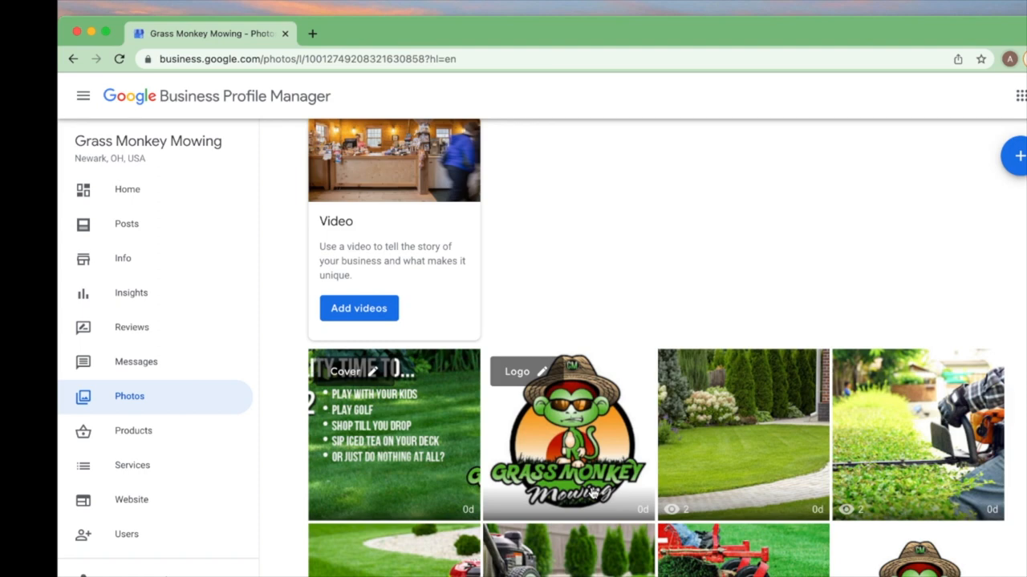
{"action": "scroll", "coordinate": [160, 361], "scroll_direction": "down", "scroll_amount": 1}
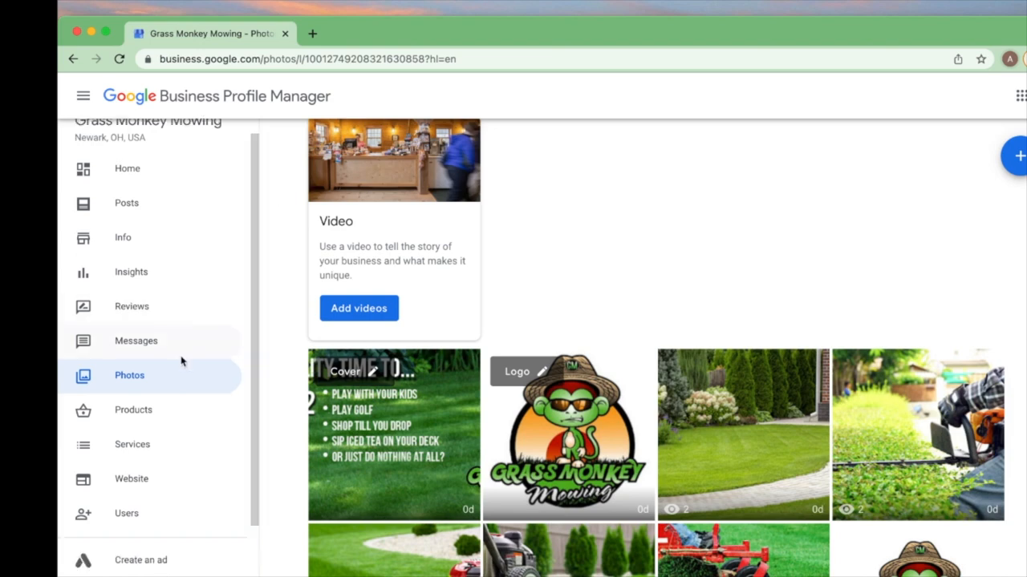
{"action": "left_click", "coordinate": [126, 415]}
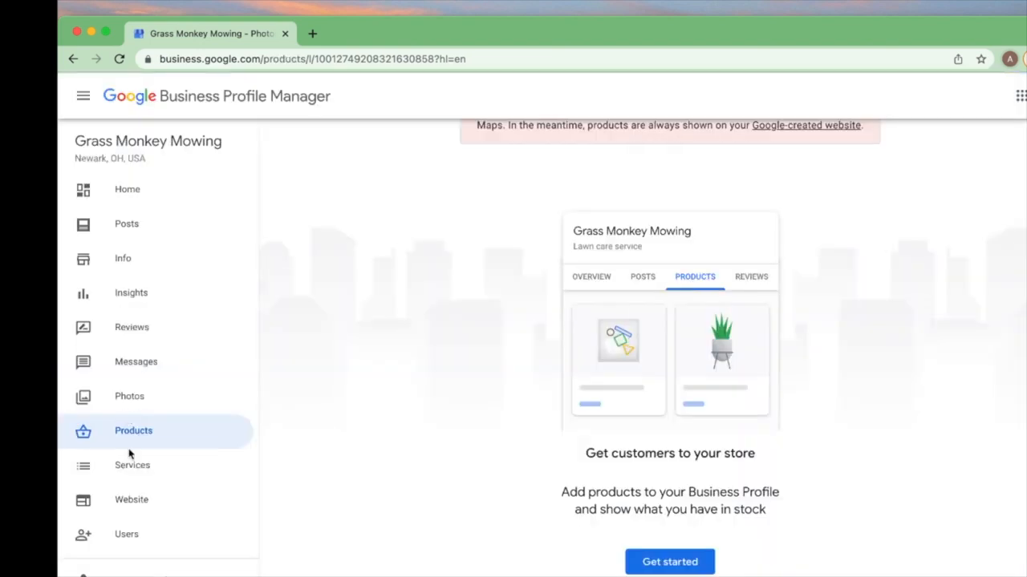
{"action": "left_click", "coordinate": [132, 468]}
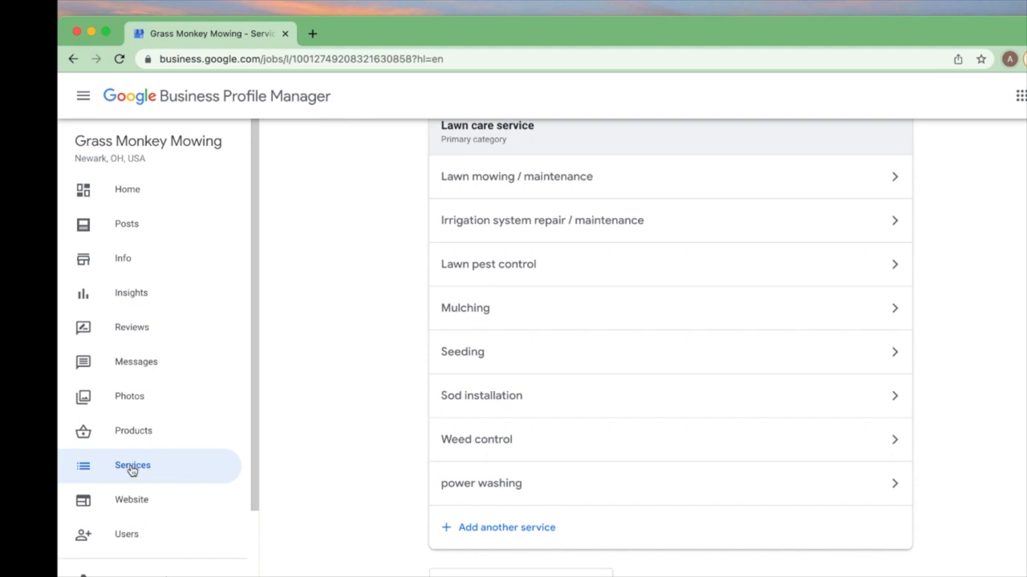
{"action": "left_click", "coordinate": [117, 196]}
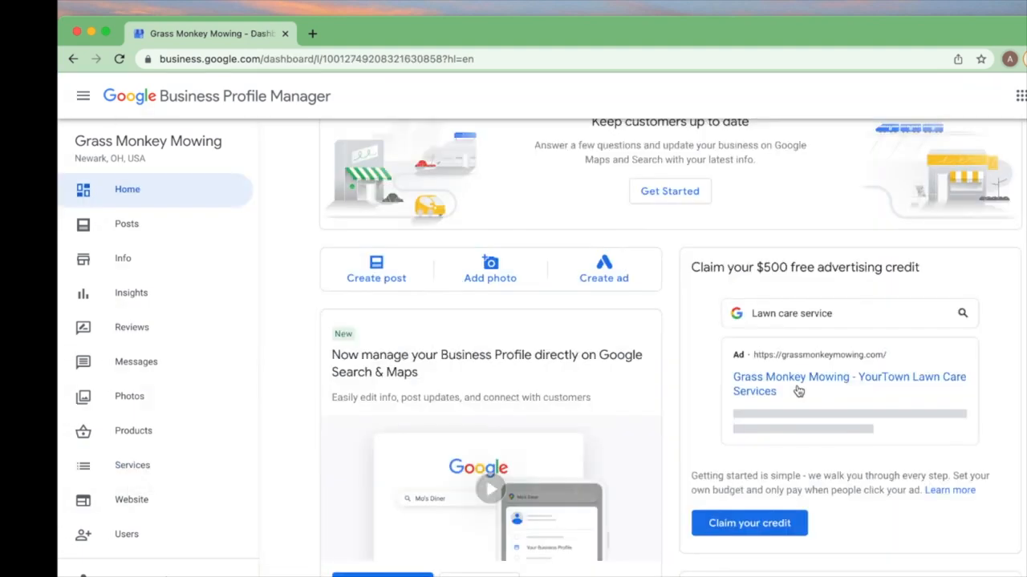
{"action": "scroll", "coordinate": [522, 396], "scroll_direction": "down", "scroll_amount": 5}
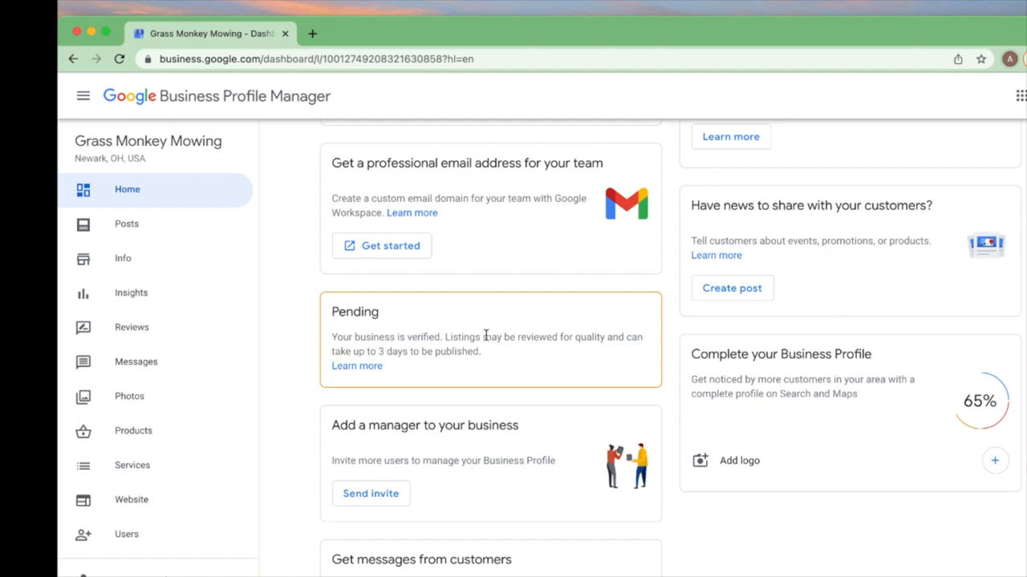
{"action": "scroll", "coordinate": [503, 335], "scroll_direction": "up", "scroll_amount": 2}
{"action": "scroll", "coordinate": [504, 335], "scroll_direction": "up", "scroll_amount": 6}
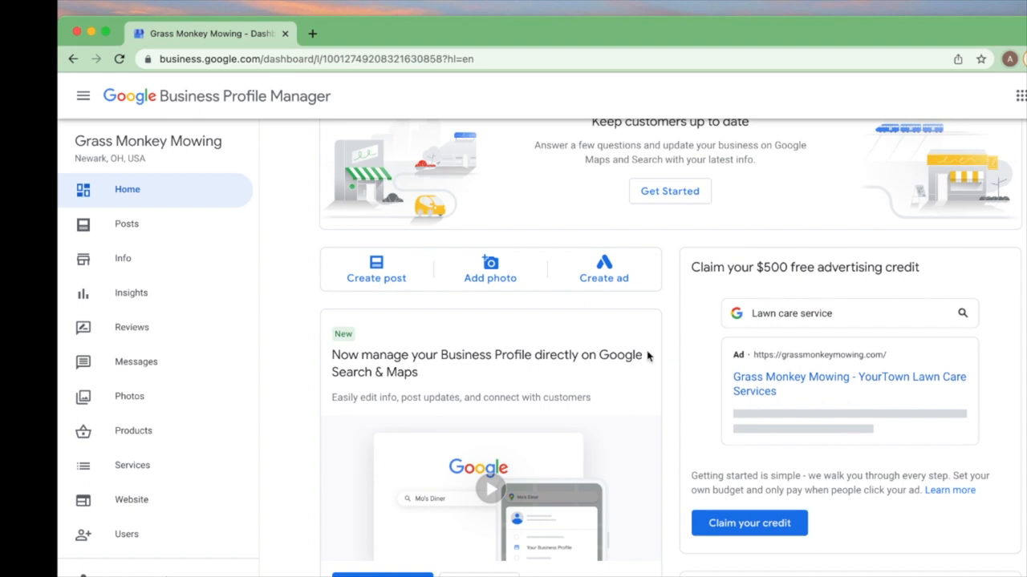
{"action": "scroll", "coordinate": [572, 370], "scroll_direction": "down", "scroll_amount": 5}
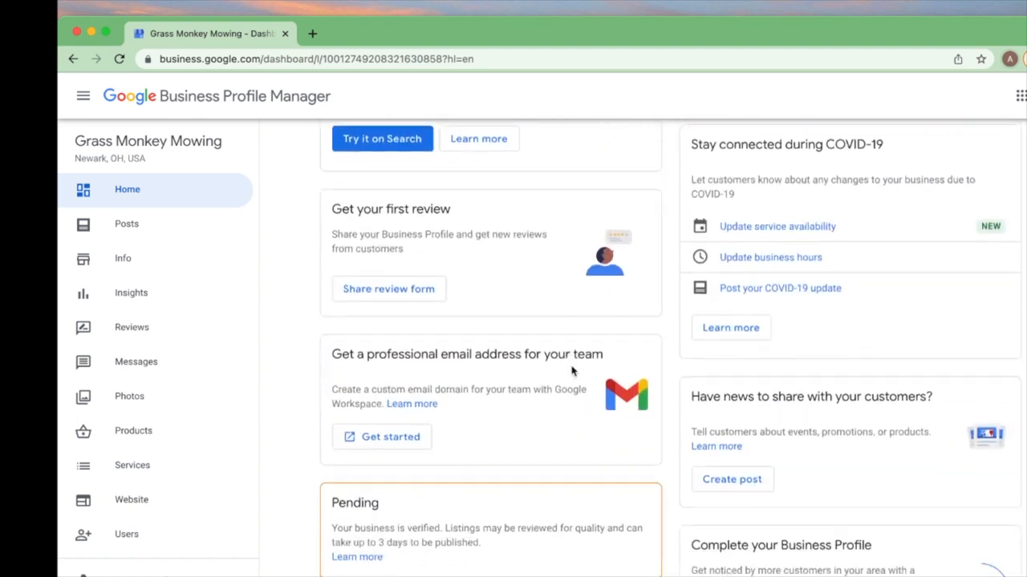
{"action": "scroll", "coordinate": [571, 370], "scroll_direction": "up", "scroll_amount": 2}
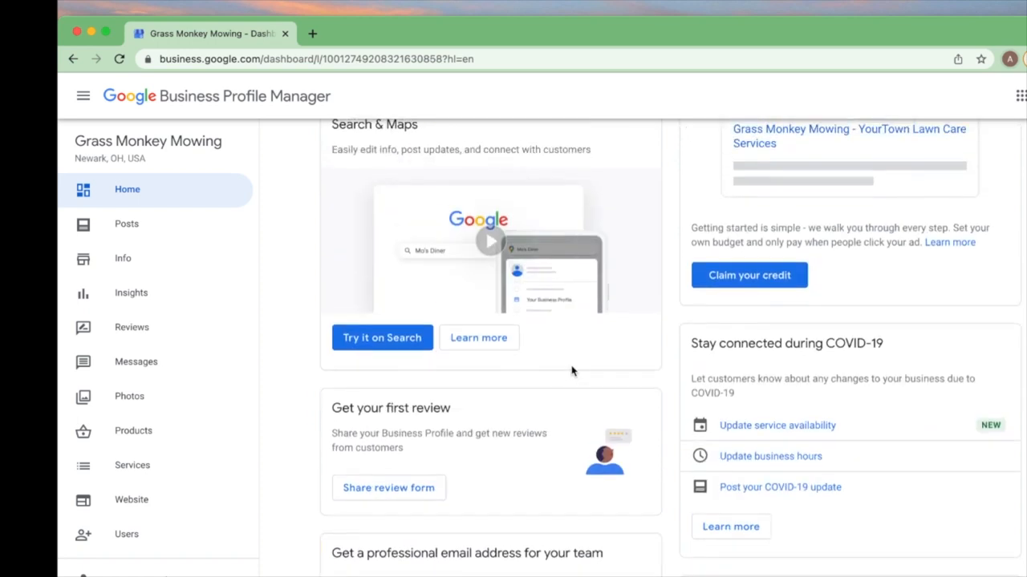